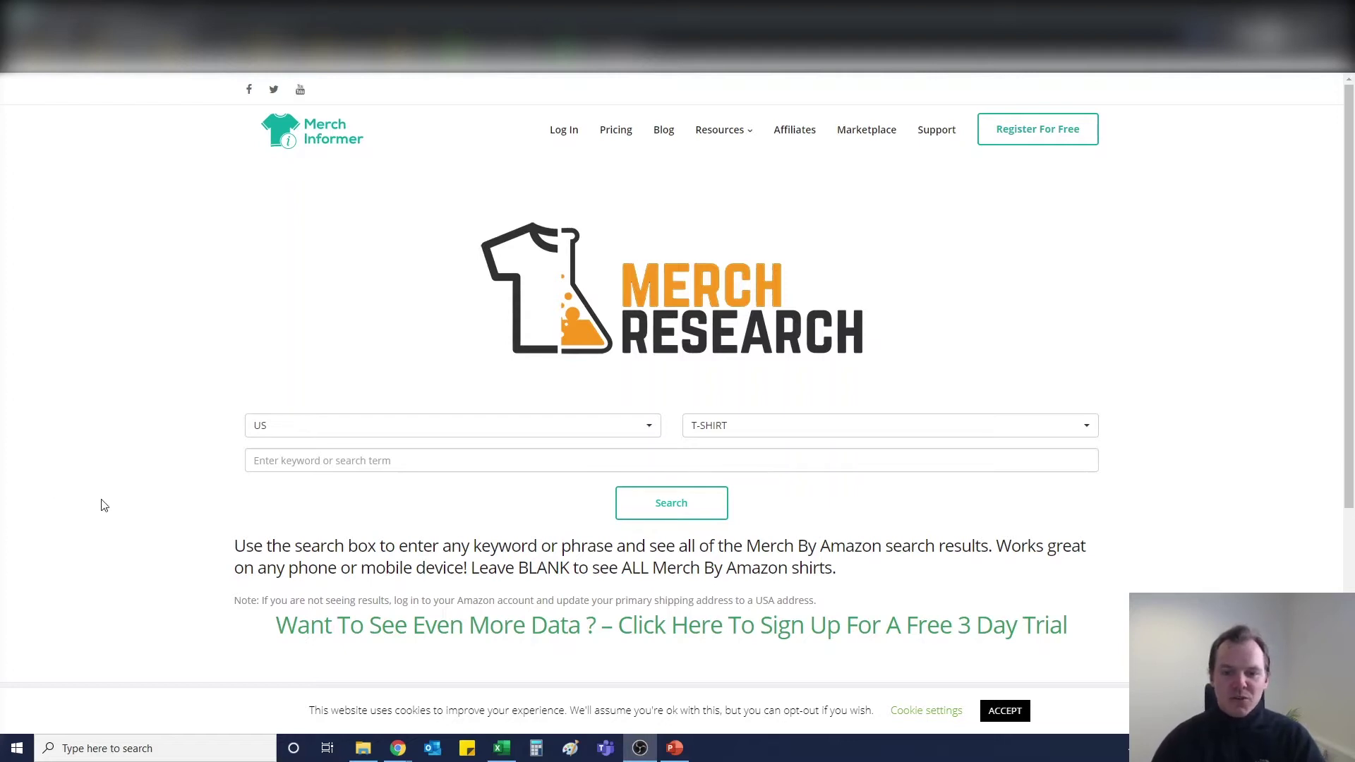
# - Search Merch Research for 'social worker' T-shirt listings on Amazon
pyautogui.click(263, 463)
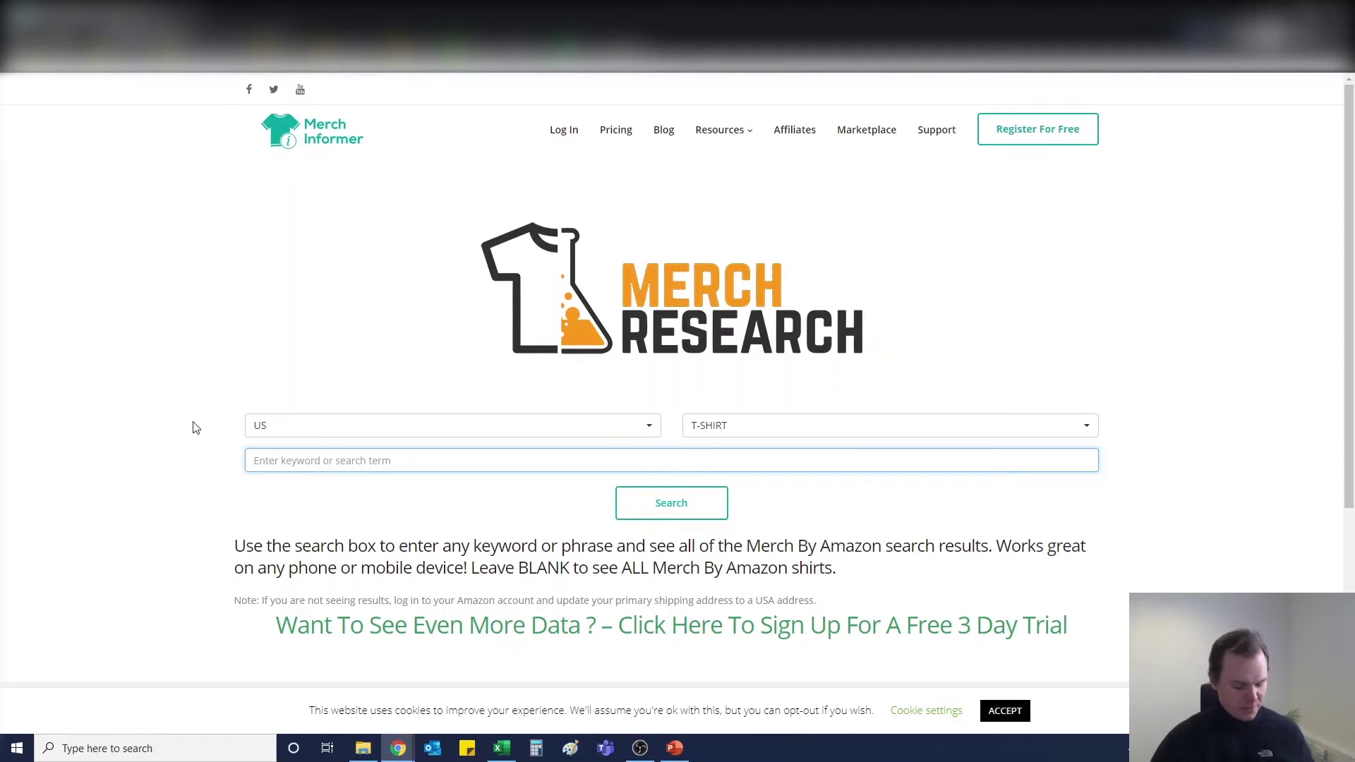
pyautogui.write('social worker')
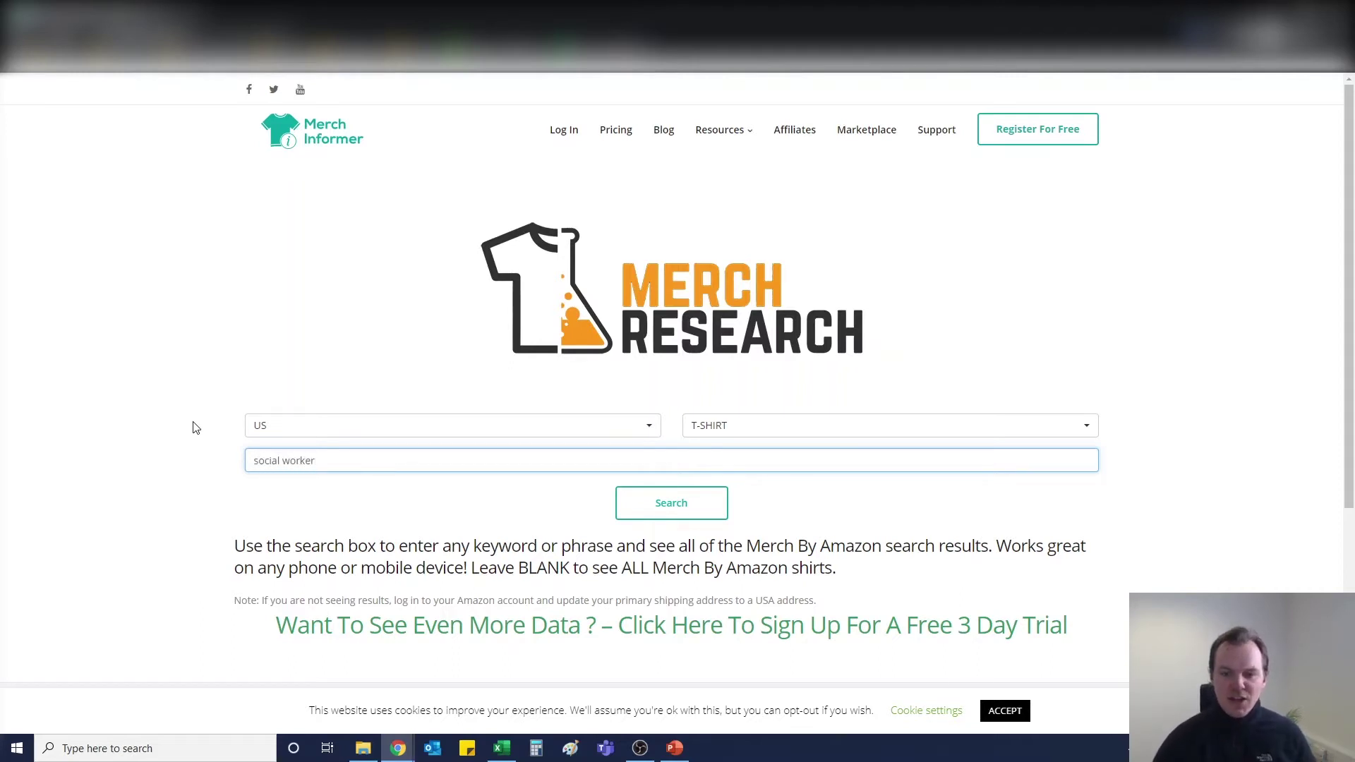
pyautogui.press('Return')
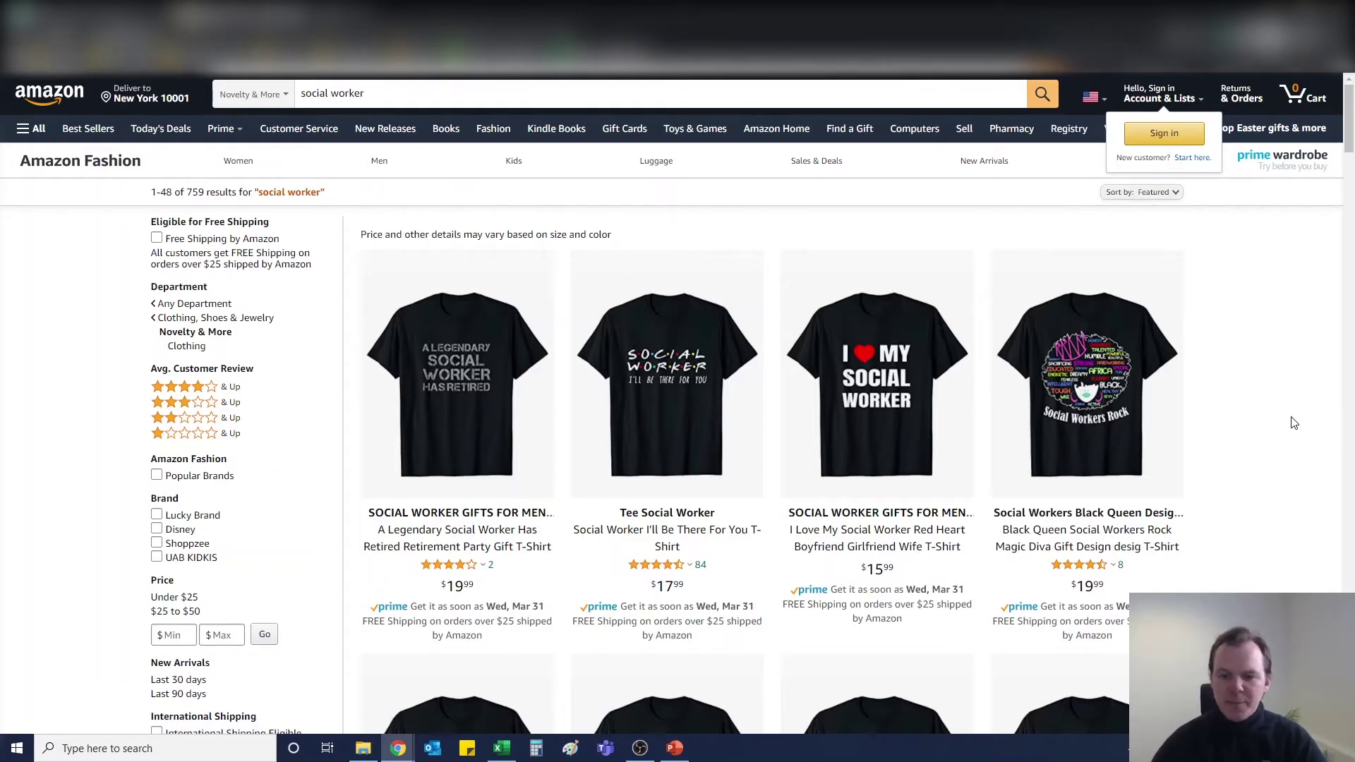
pyautogui.scroll(-1, 706, 353)
pyautogui.scroll(1, 353, 212)
pyautogui.moveTo(197, 186)
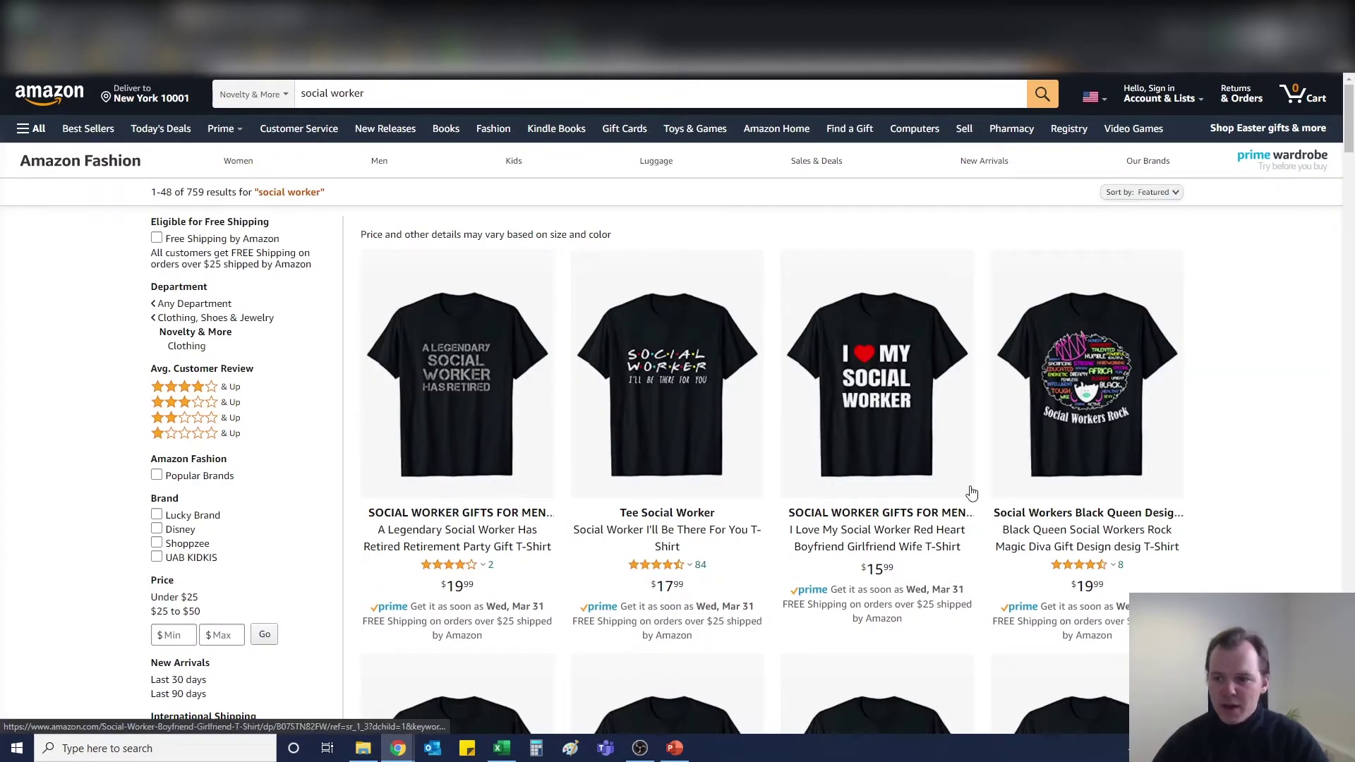
pyautogui.scroll(-1, 1249, 425)
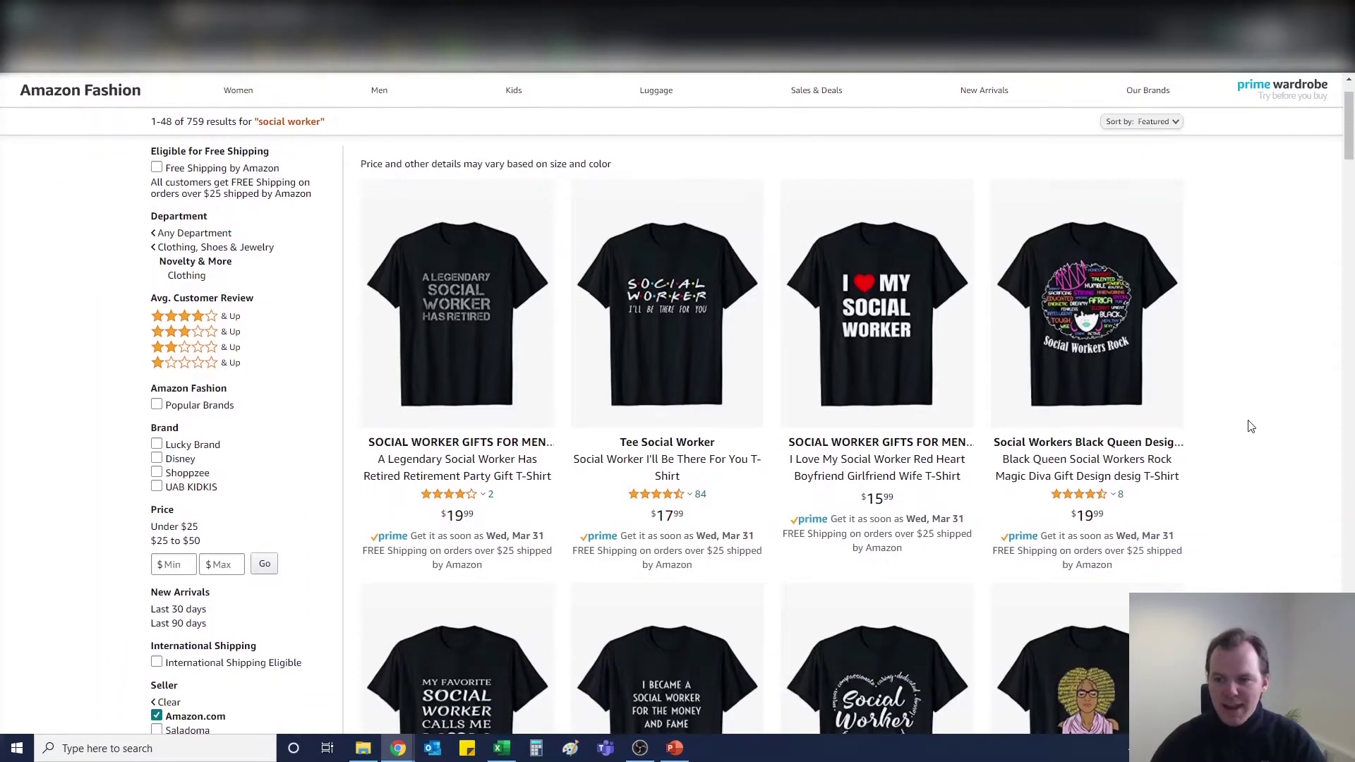
pyautogui.scroll(-1, 1250, 427)
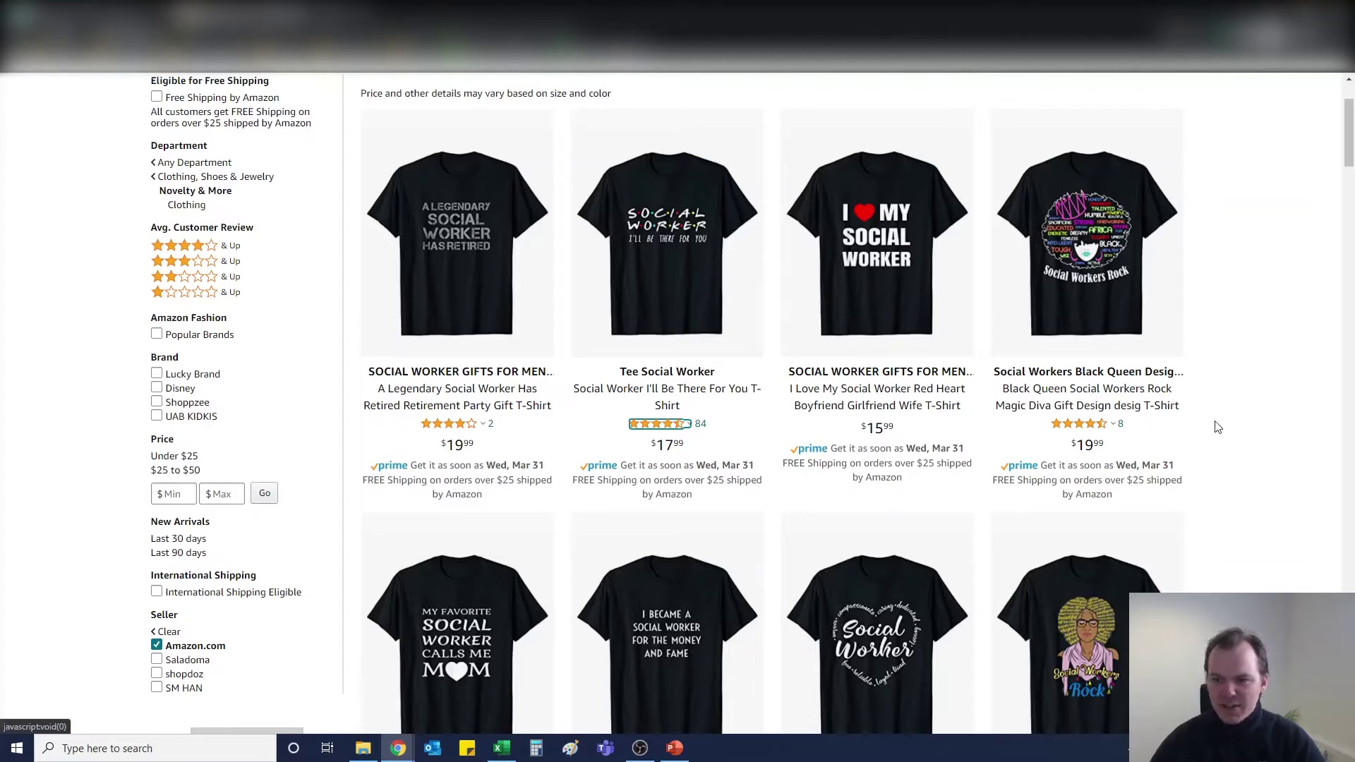
pyautogui.scroll(-1, 1218, 427)
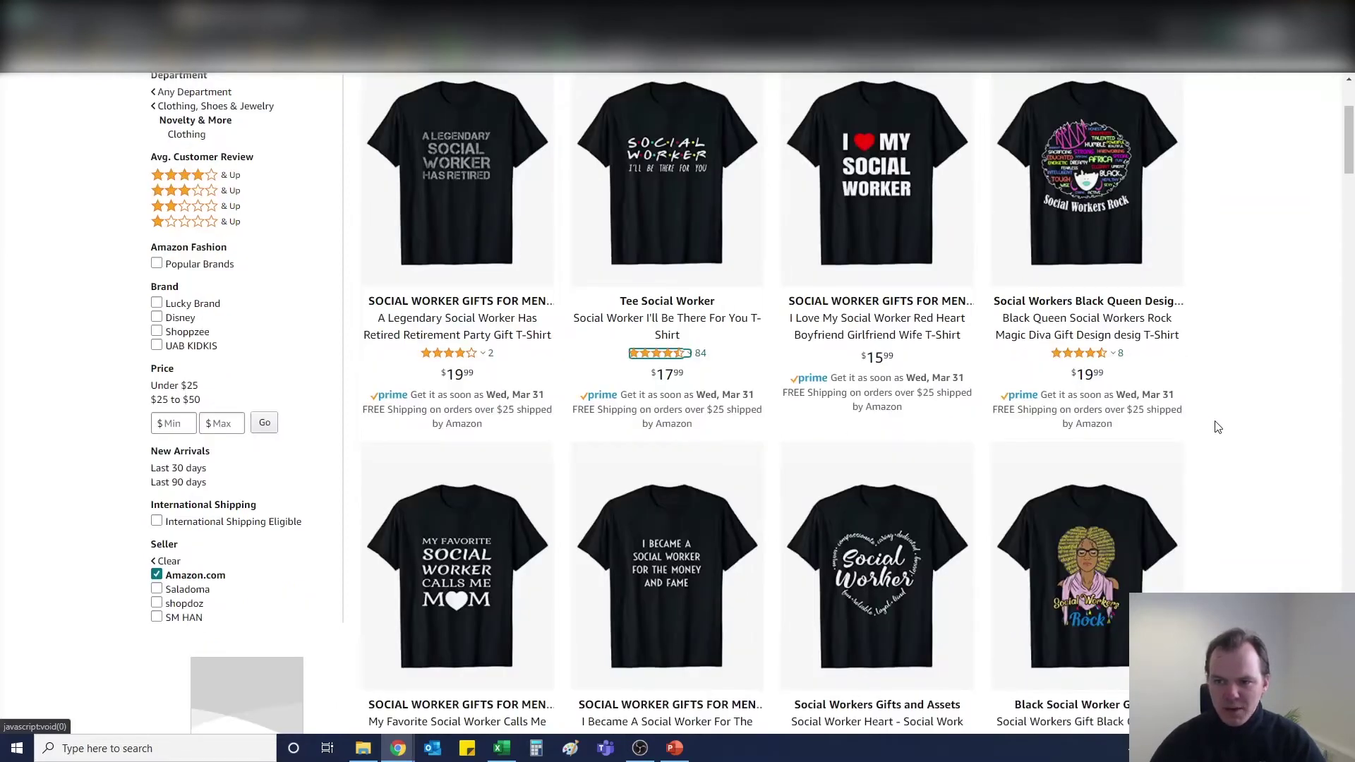
pyautogui.scroll(-2, 1212, 397)
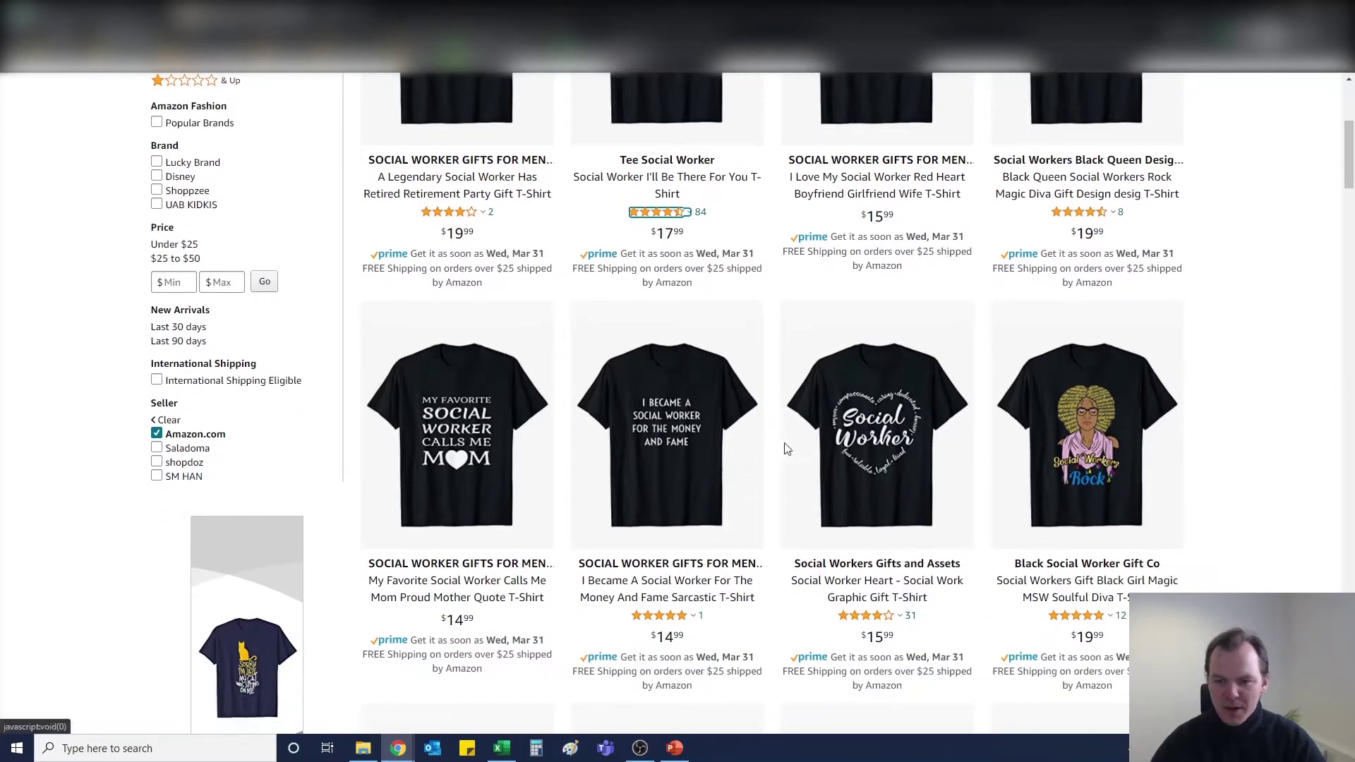
pyautogui.scroll(-1, 801, 456)
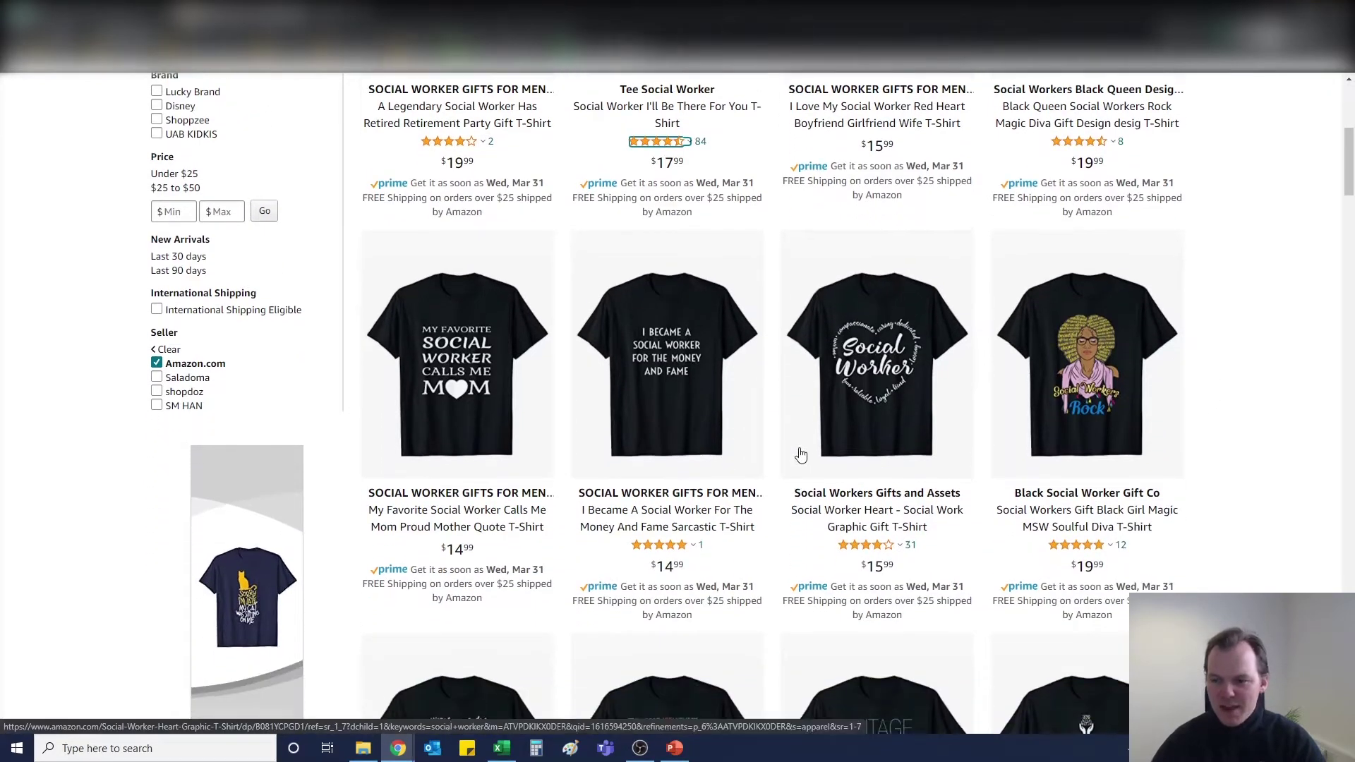
pyautogui.scroll(-4, 801, 455)
pyautogui.scroll(-2, 732, 442)
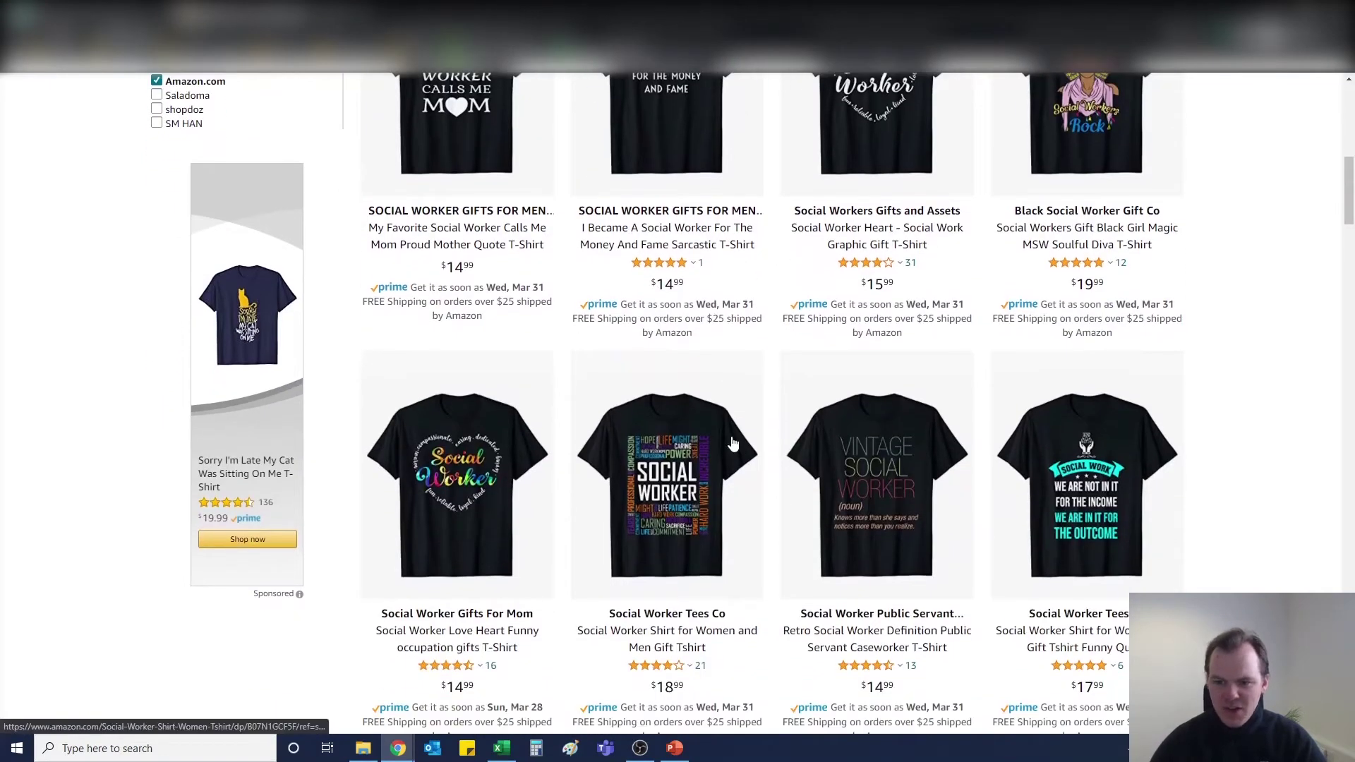
pyautogui.scroll(-2, 732, 442)
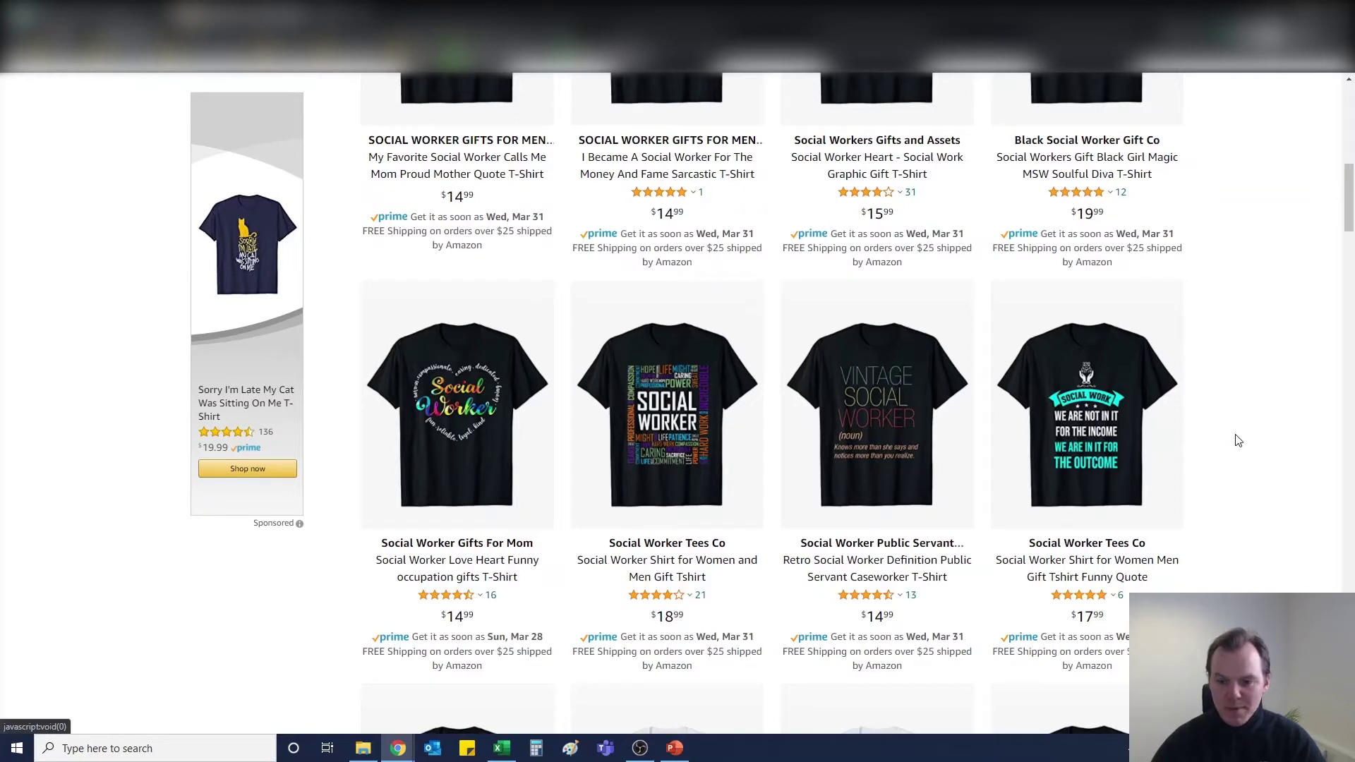
pyautogui.scroll(-1, 1238, 440)
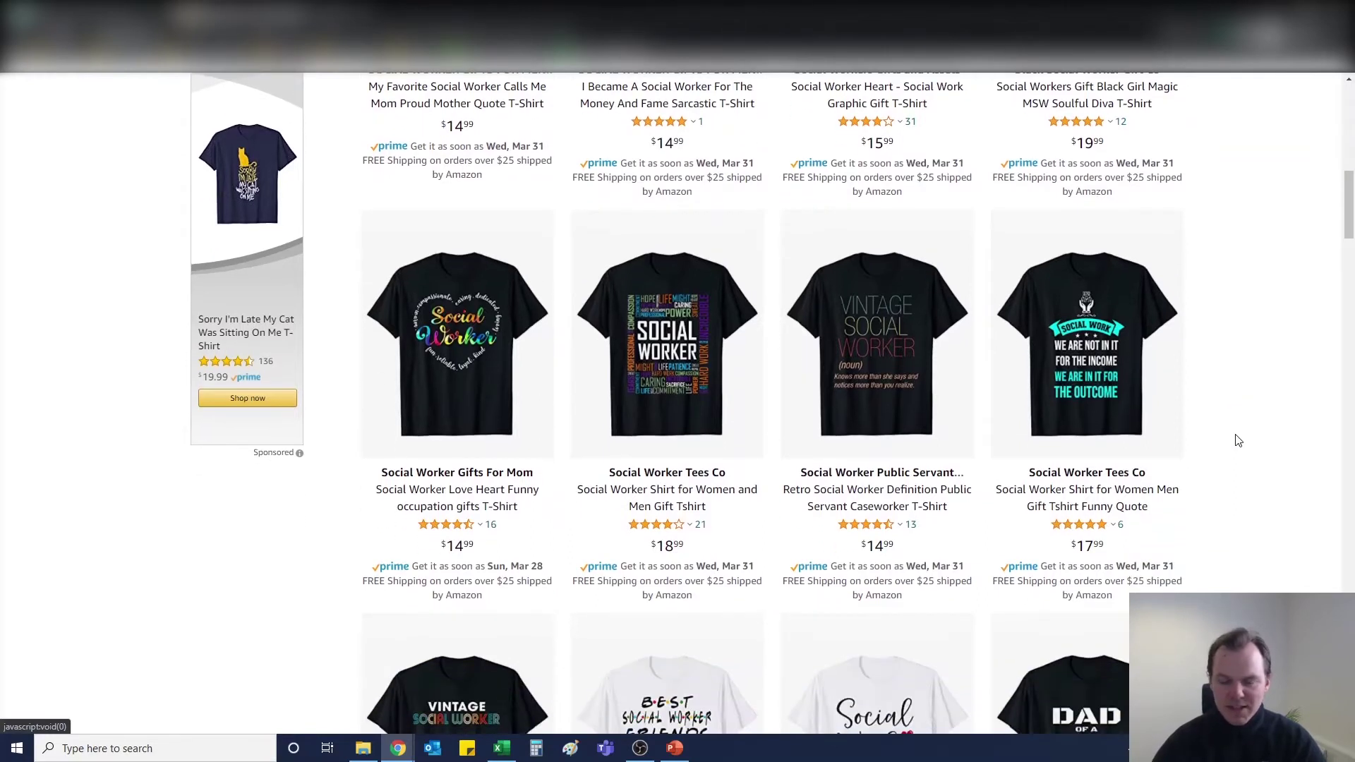
pyautogui.scroll(-1, 1237, 441)
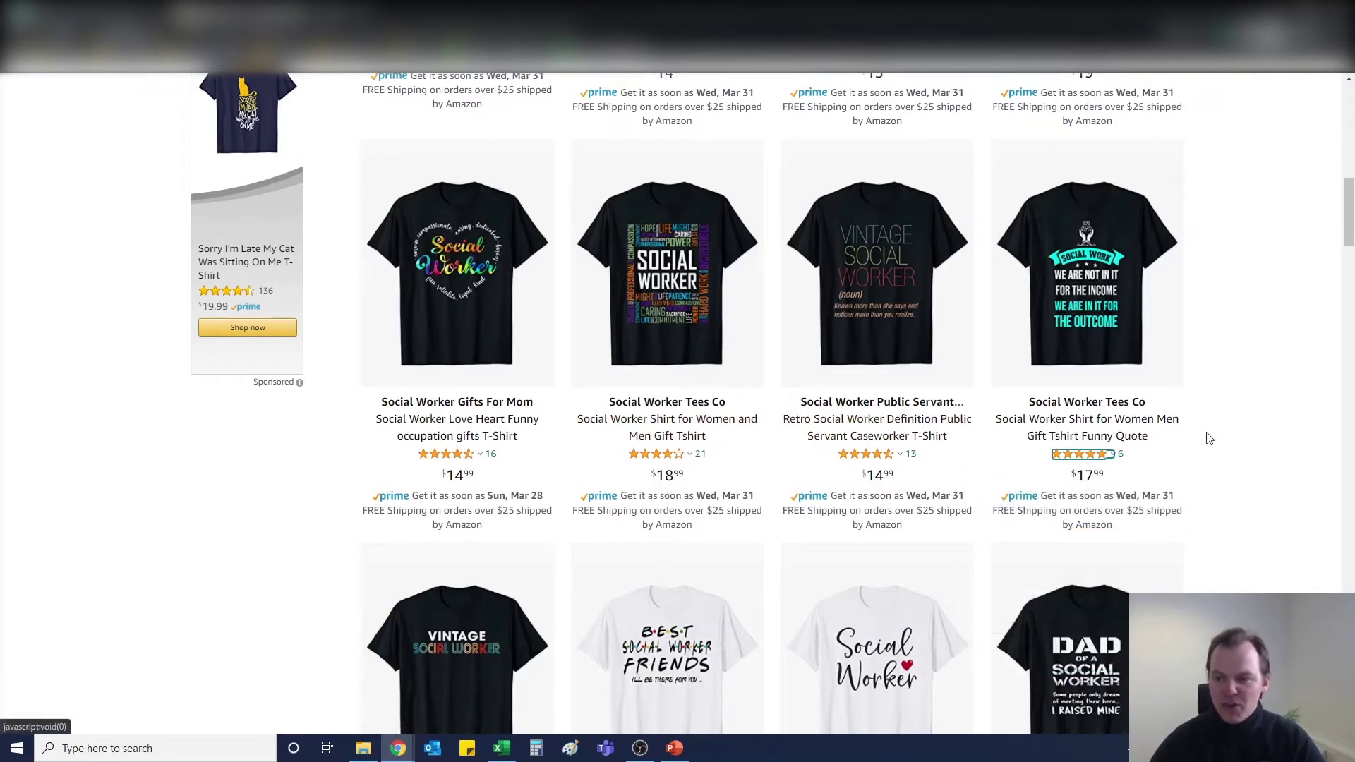
pyautogui.scroll(-1, 1280, 442)
pyautogui.scroll(-3, 1281, 443)
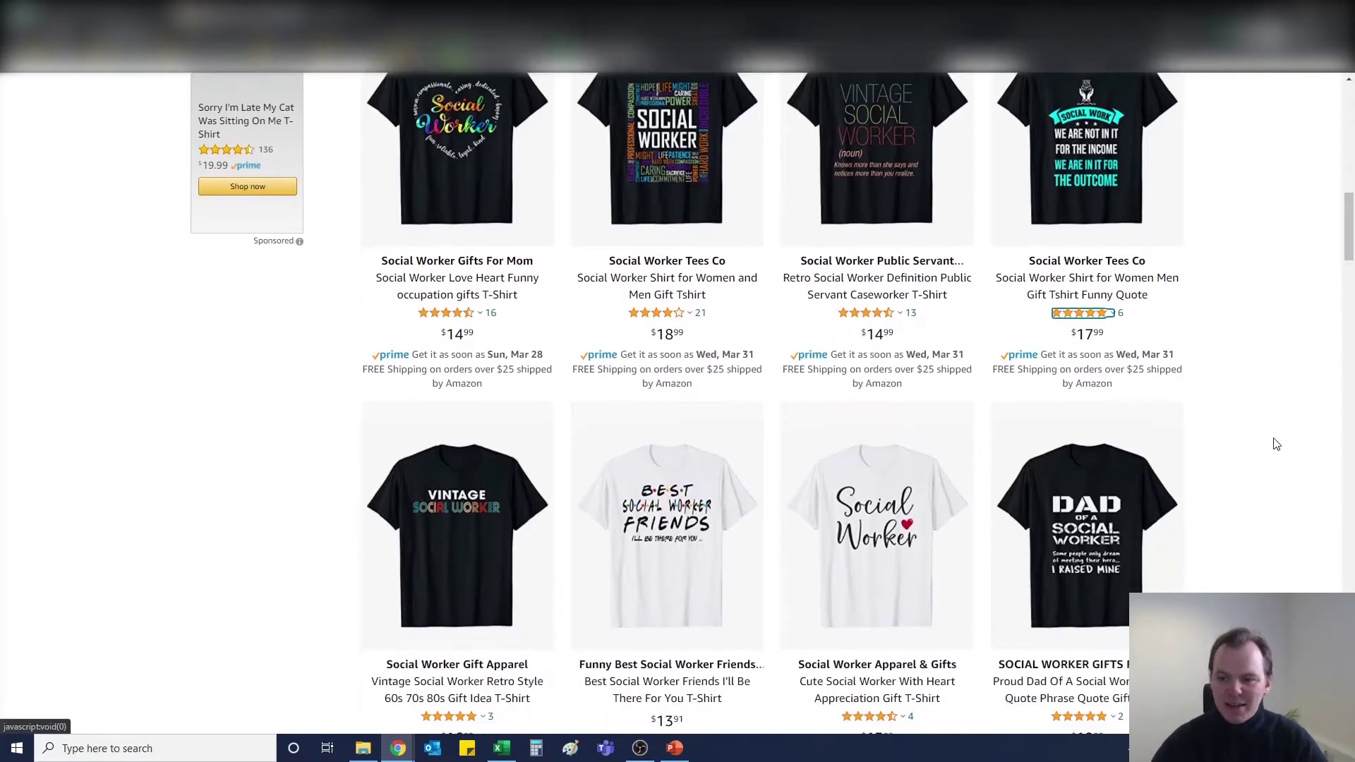
pyautogui.scroll(-1, 1276, 445)
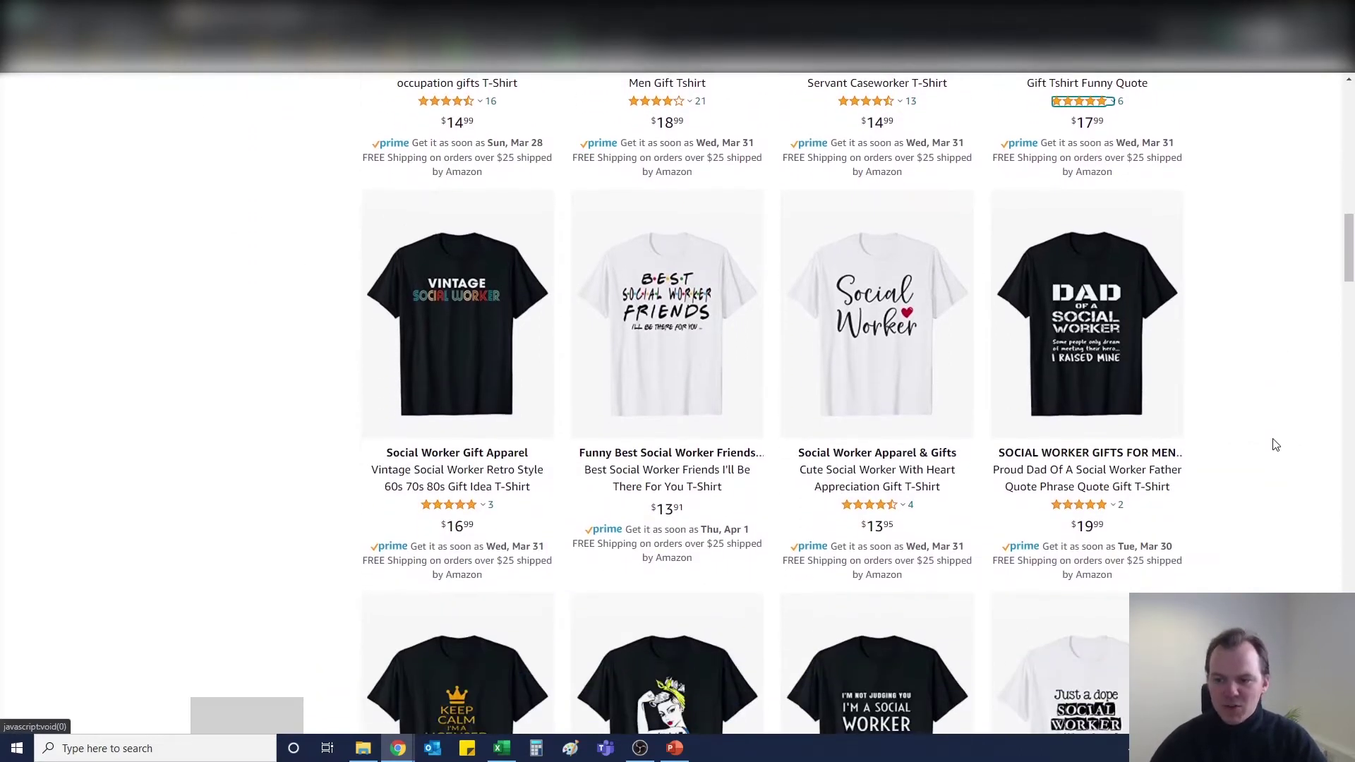
pyautogui.scroll(-1, 1277, 445)
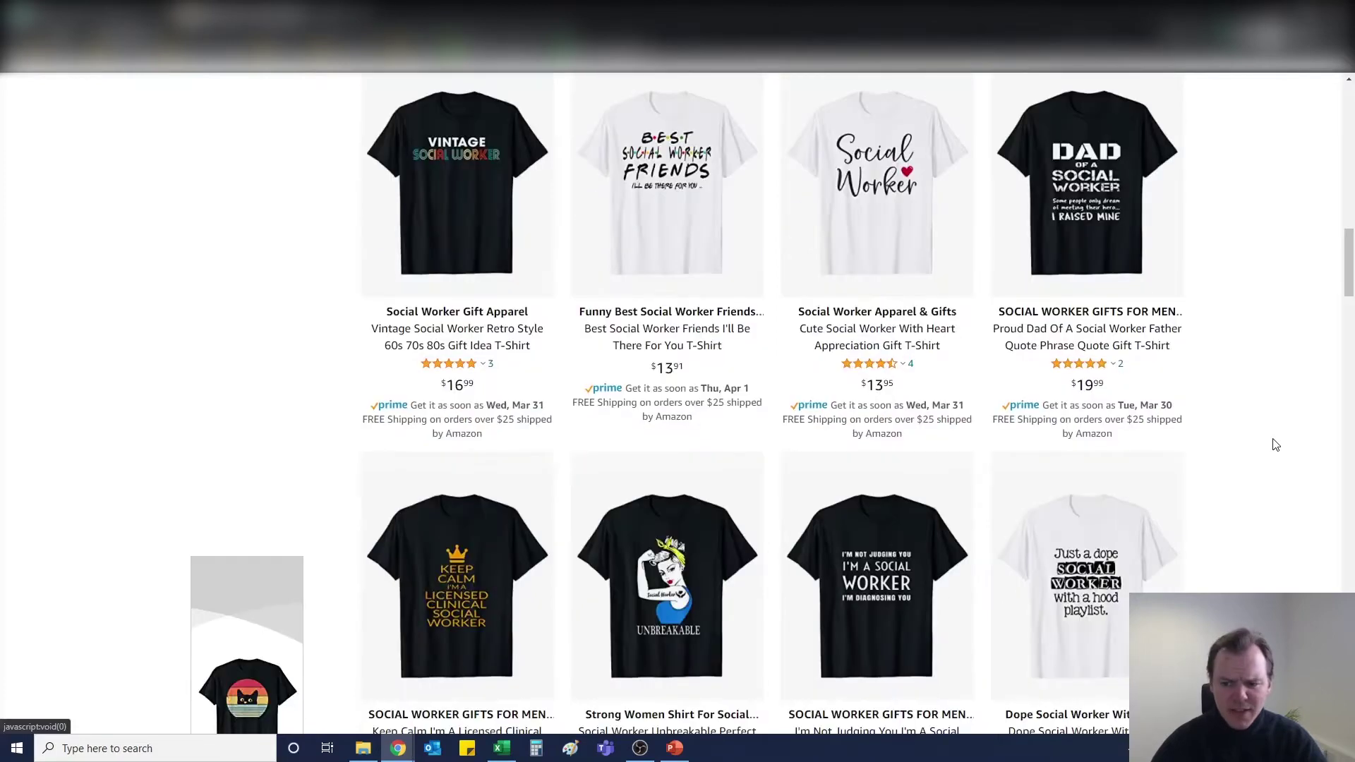
pyautogui.scroll(1, 1277, 445)
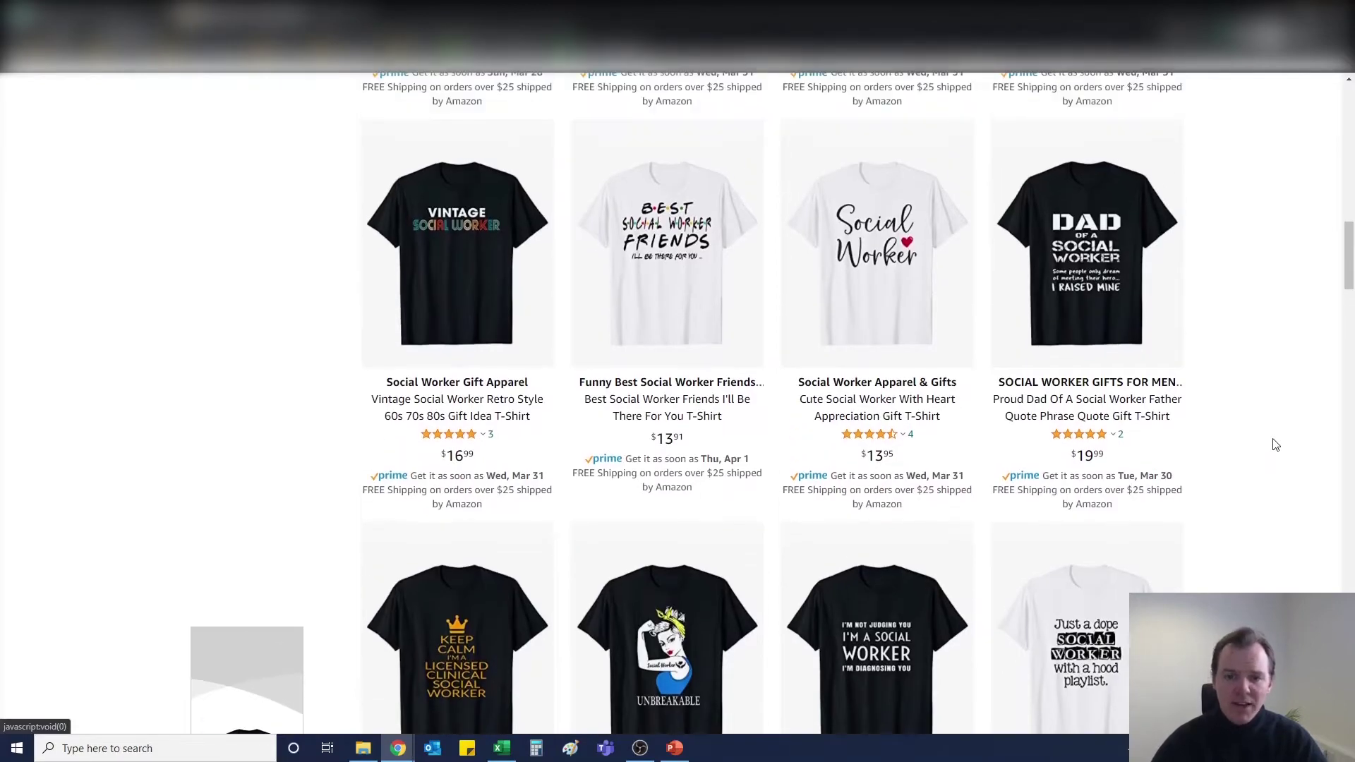
pyautogui.scroll(5, 1276, 444)
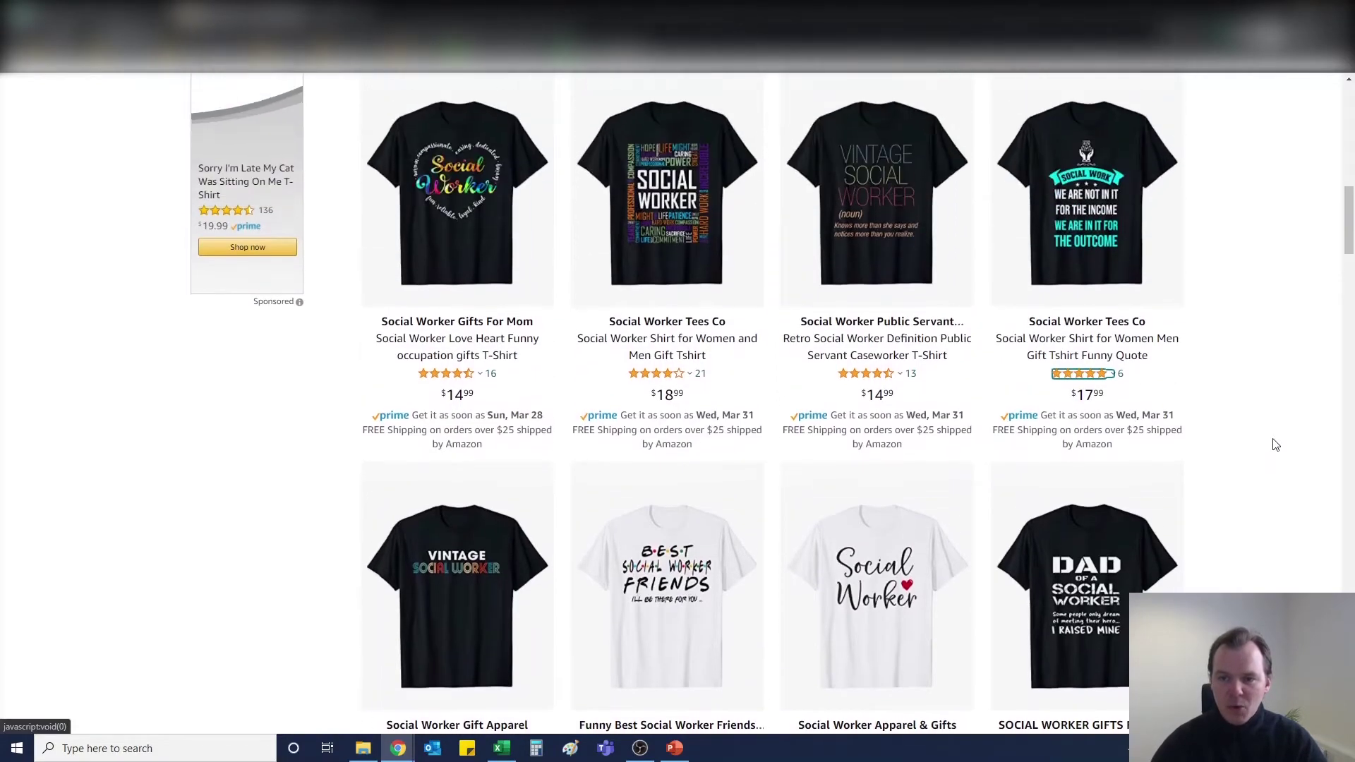
pyautogui.scroll(2, 1276, 444)
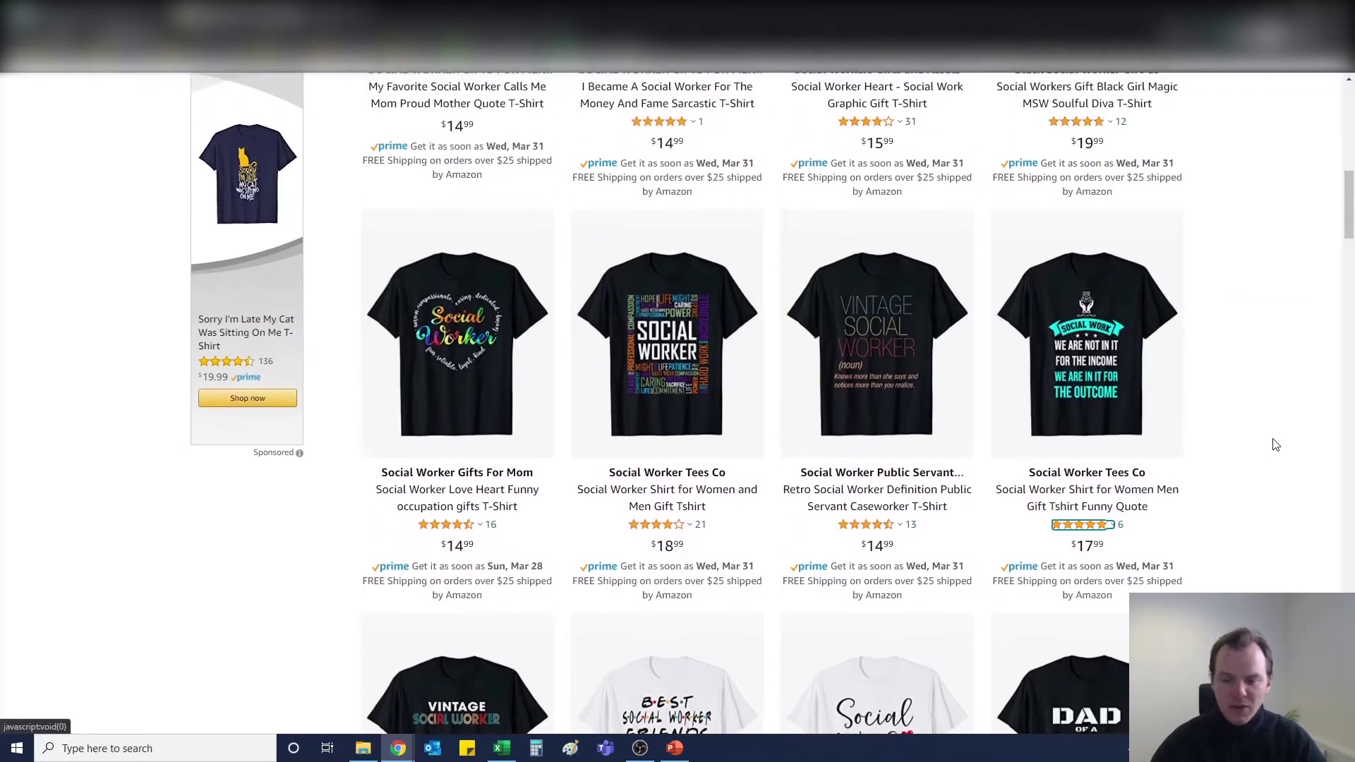
pyautogui.scroll(1, 1276, 445)
pyautogui.scroll(2, 1276, 445)
pyautogui.scroll(-3, 1277, 445)
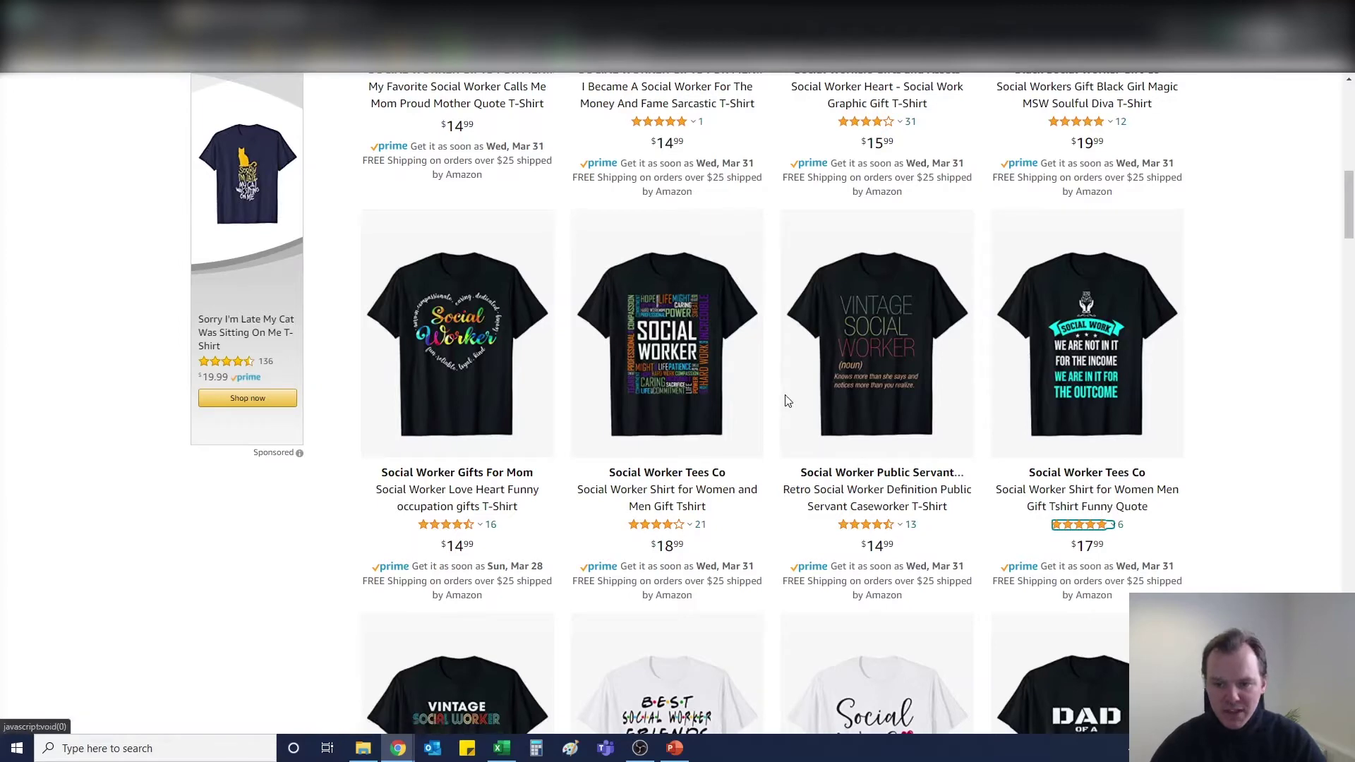
pyautogui.scroll(-1, 762, 448)
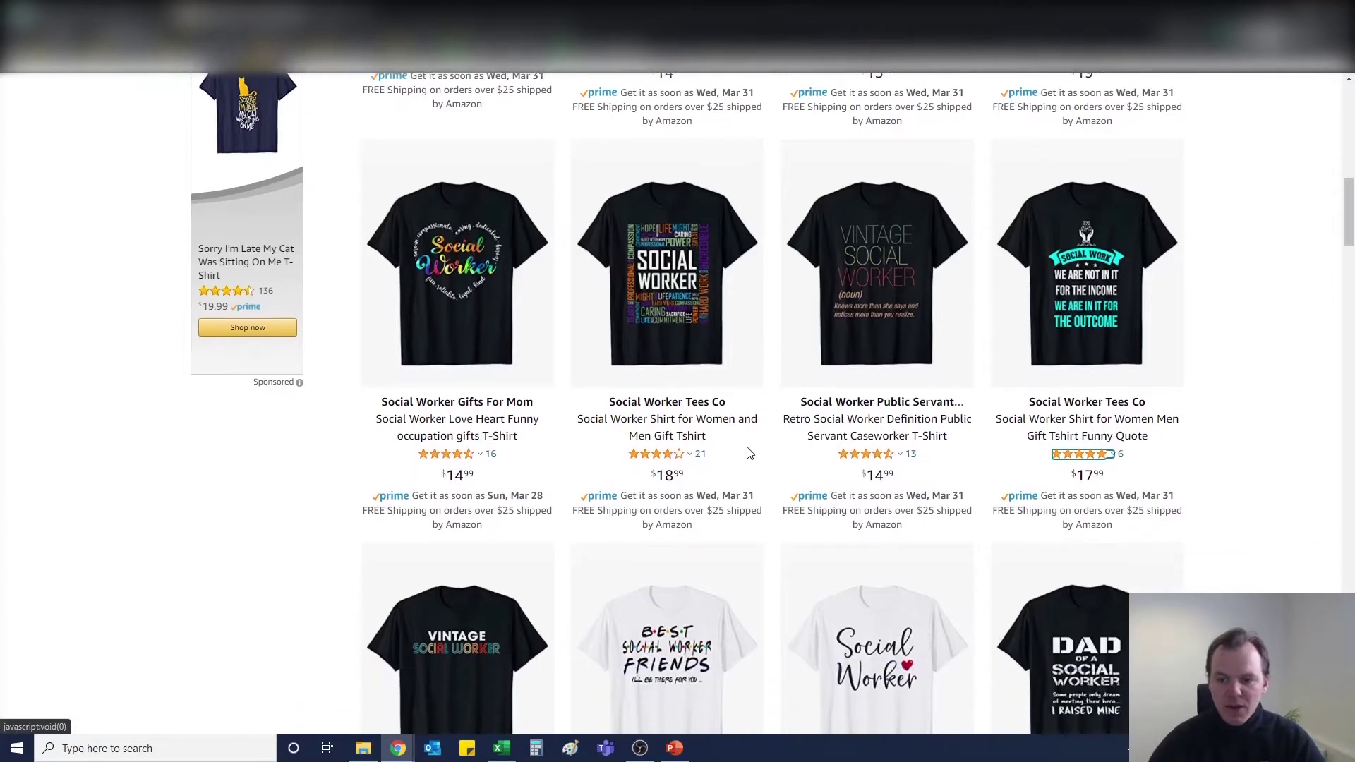
# - Open the Social Worker Shirt for Women and Men listing and select its ASIN B07N1GCF5F
pyautogui.click(685, 426)
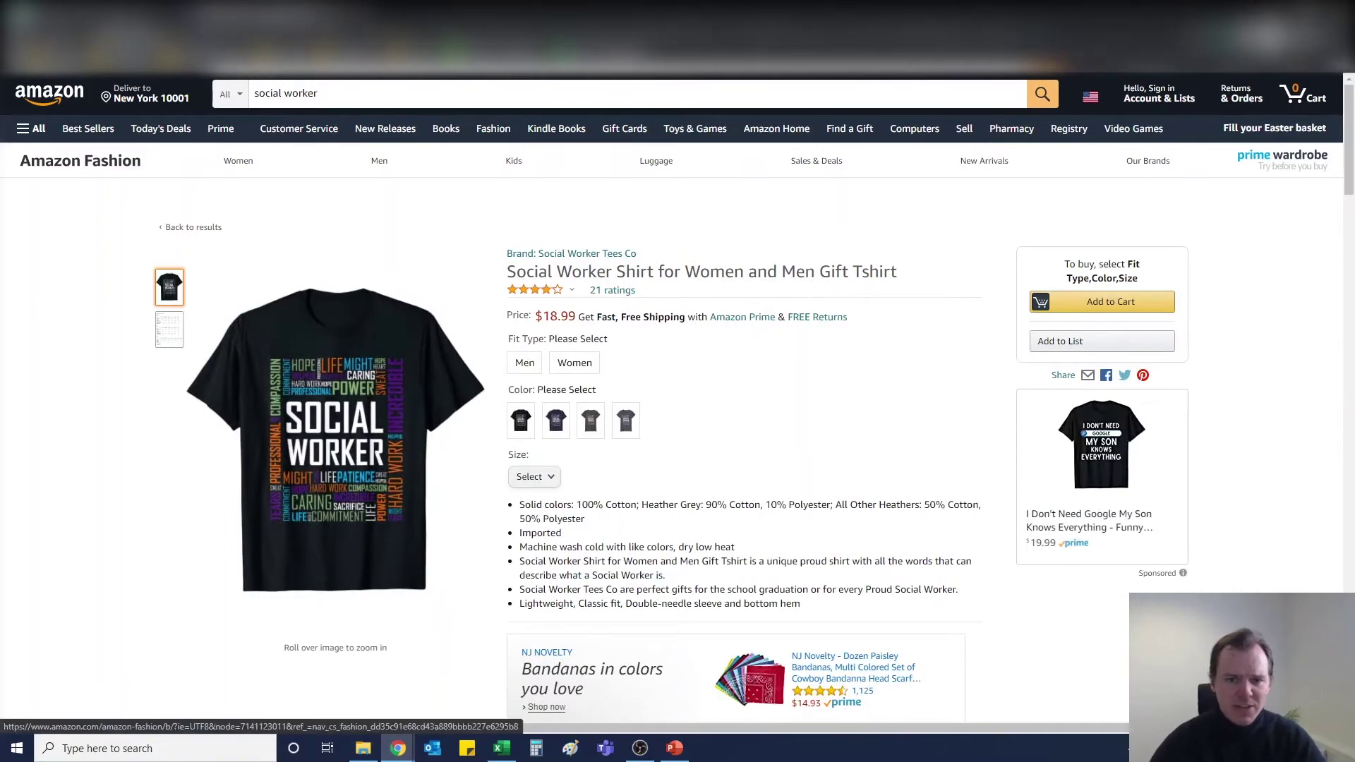
pyautogui.scroll(-4, 661, 372)
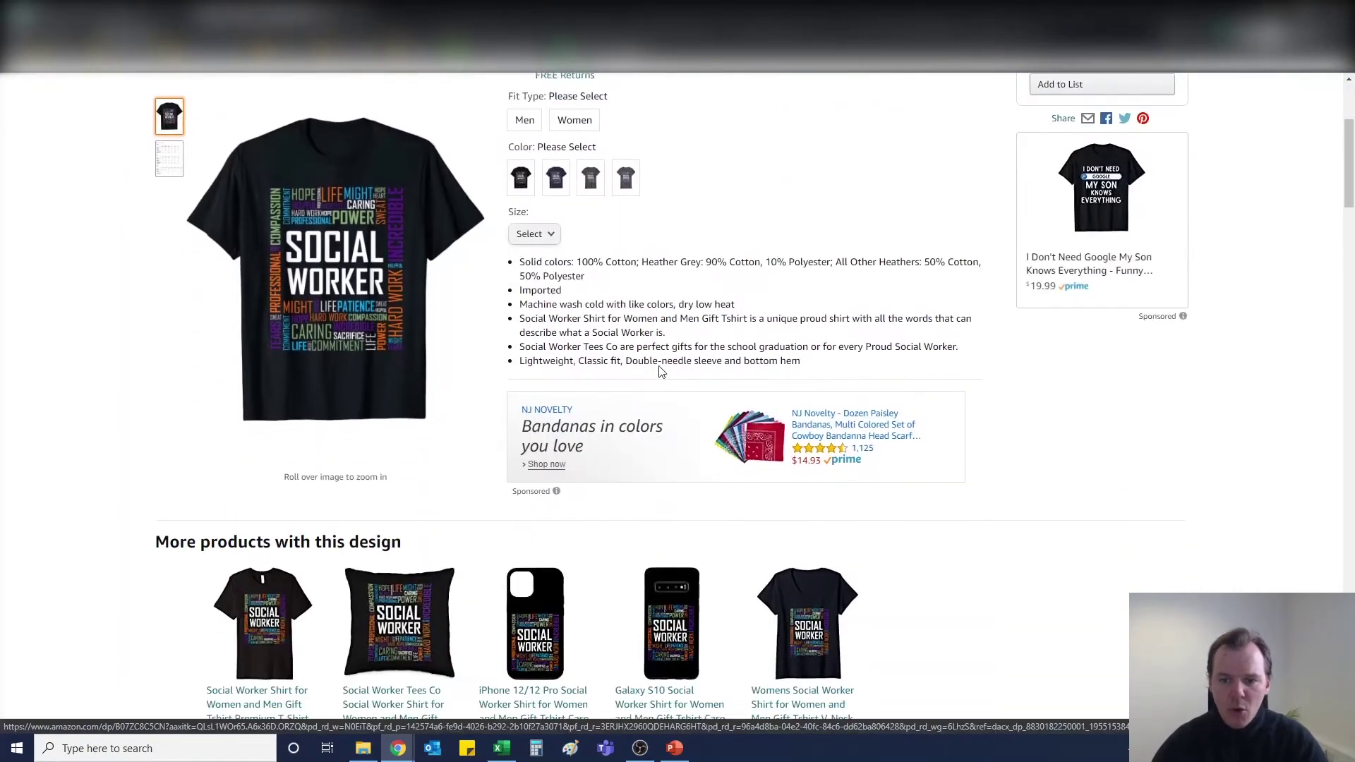
pyautogui.scroll(-14, 661, 372)
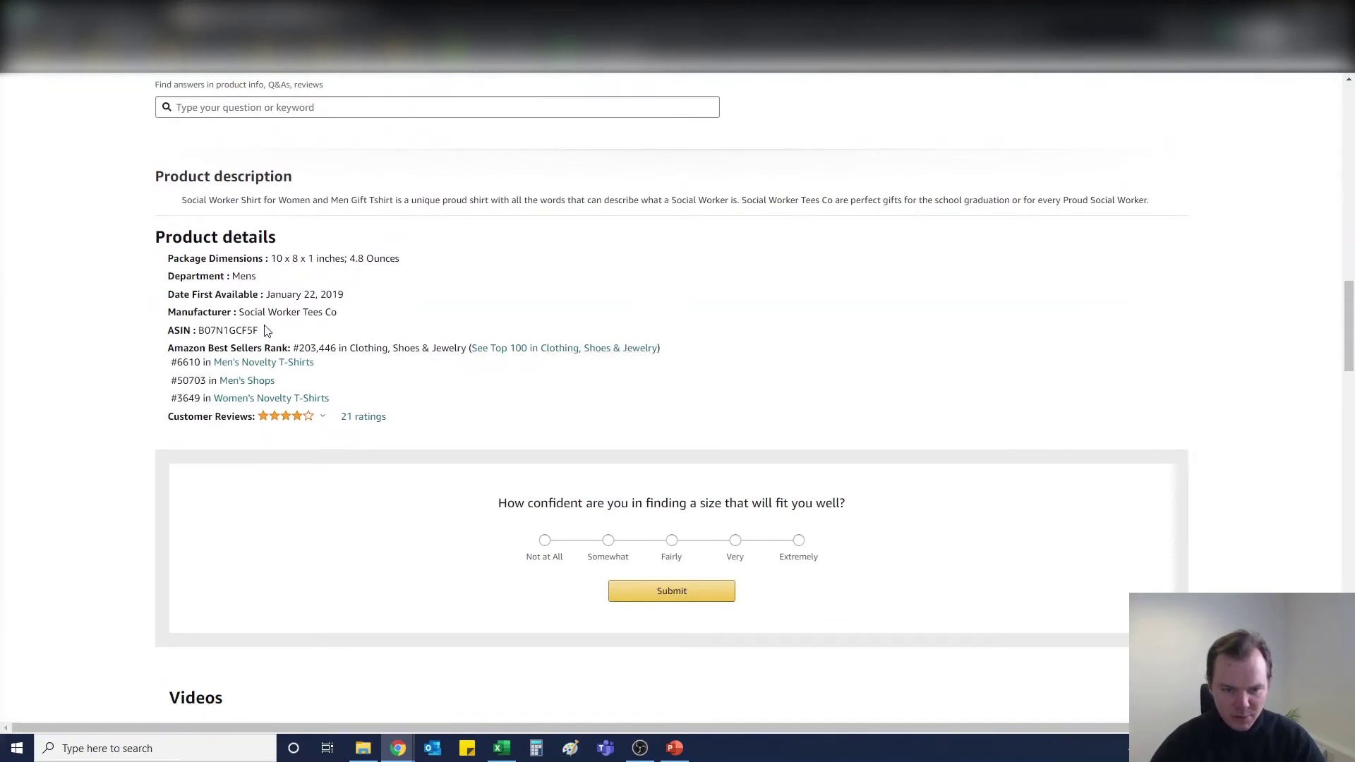
pyautogui.moveTo(267, 332); pyautogui.dragTo(198, 332)
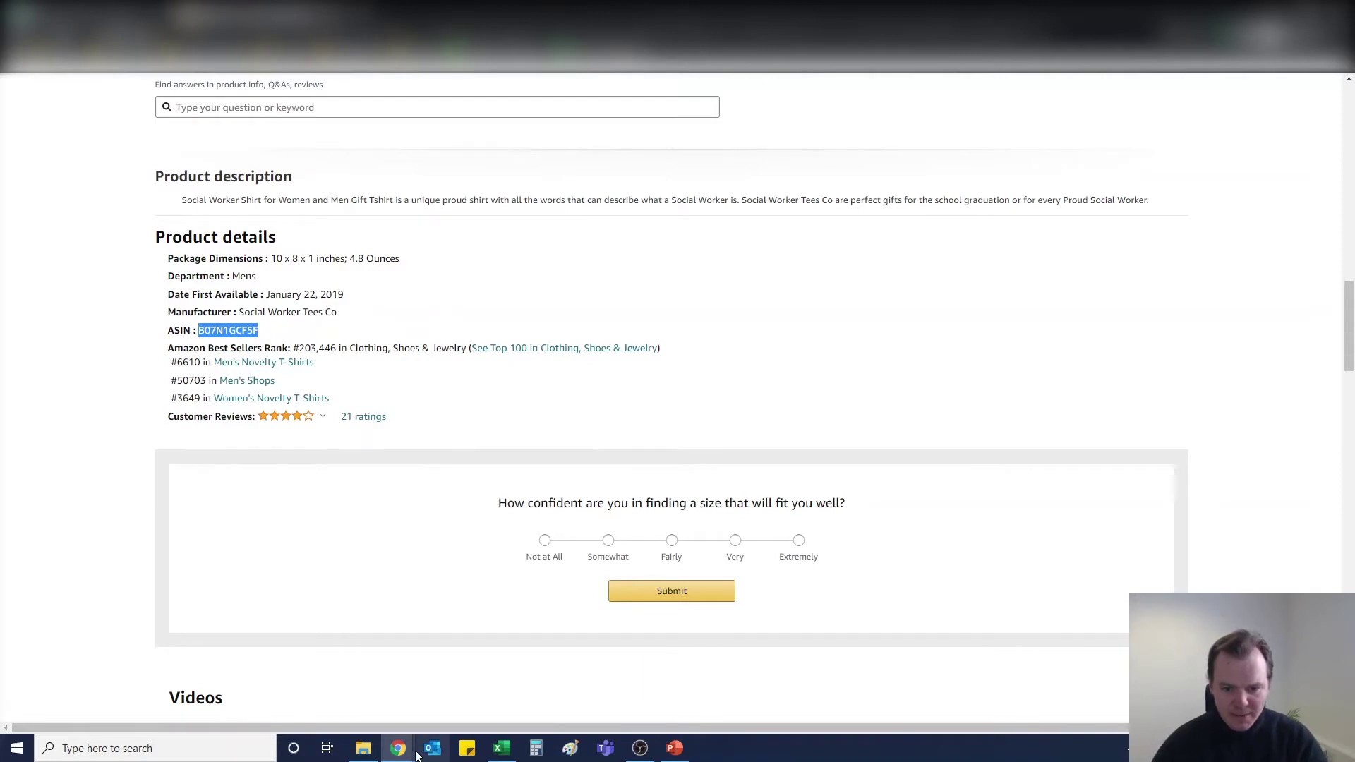
# - Go to the Cerebro report for B07N1GCF5F and review its filters and keyword table
pyautogui.click(323, 681)
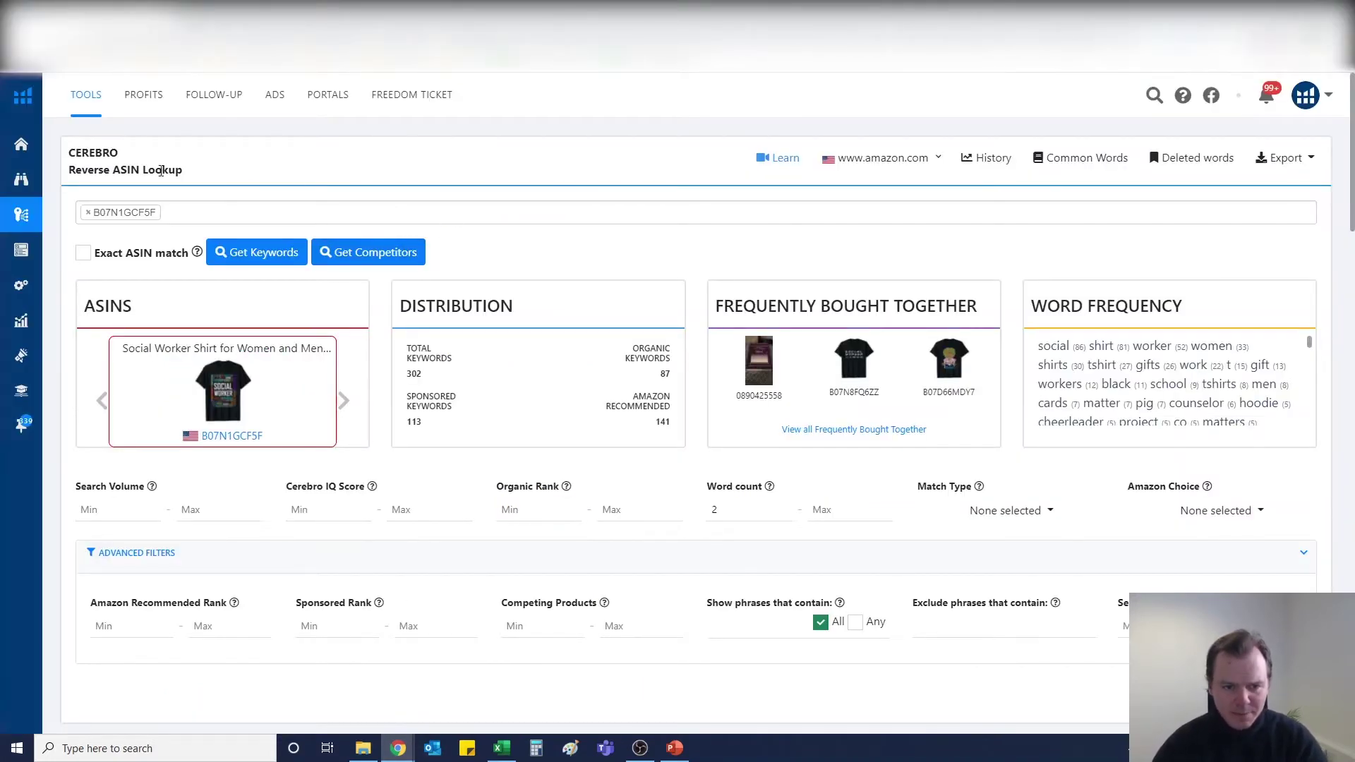
pyautogui.moveTo(21, 215)
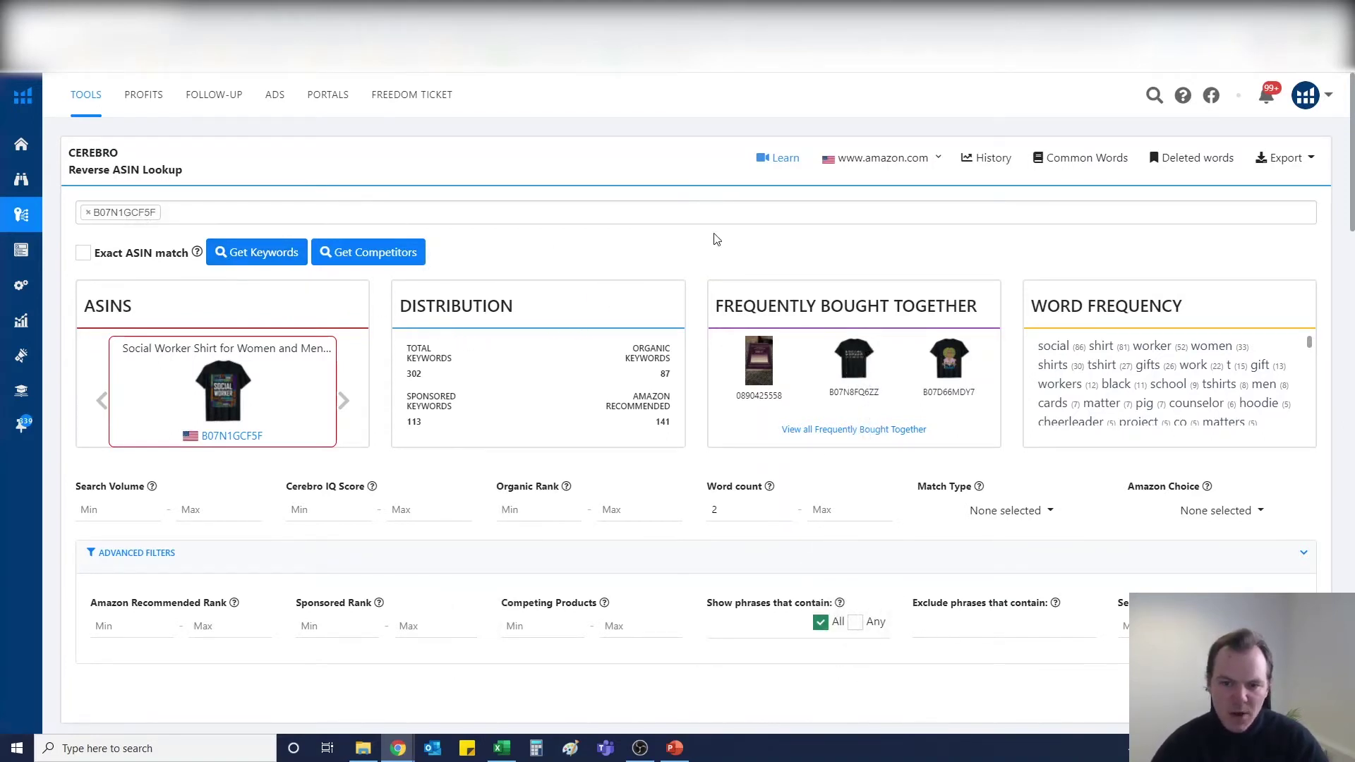
pyautogui.scroll(-2, 716, 240)
pyautogui.scroll(-1, 541, 278)
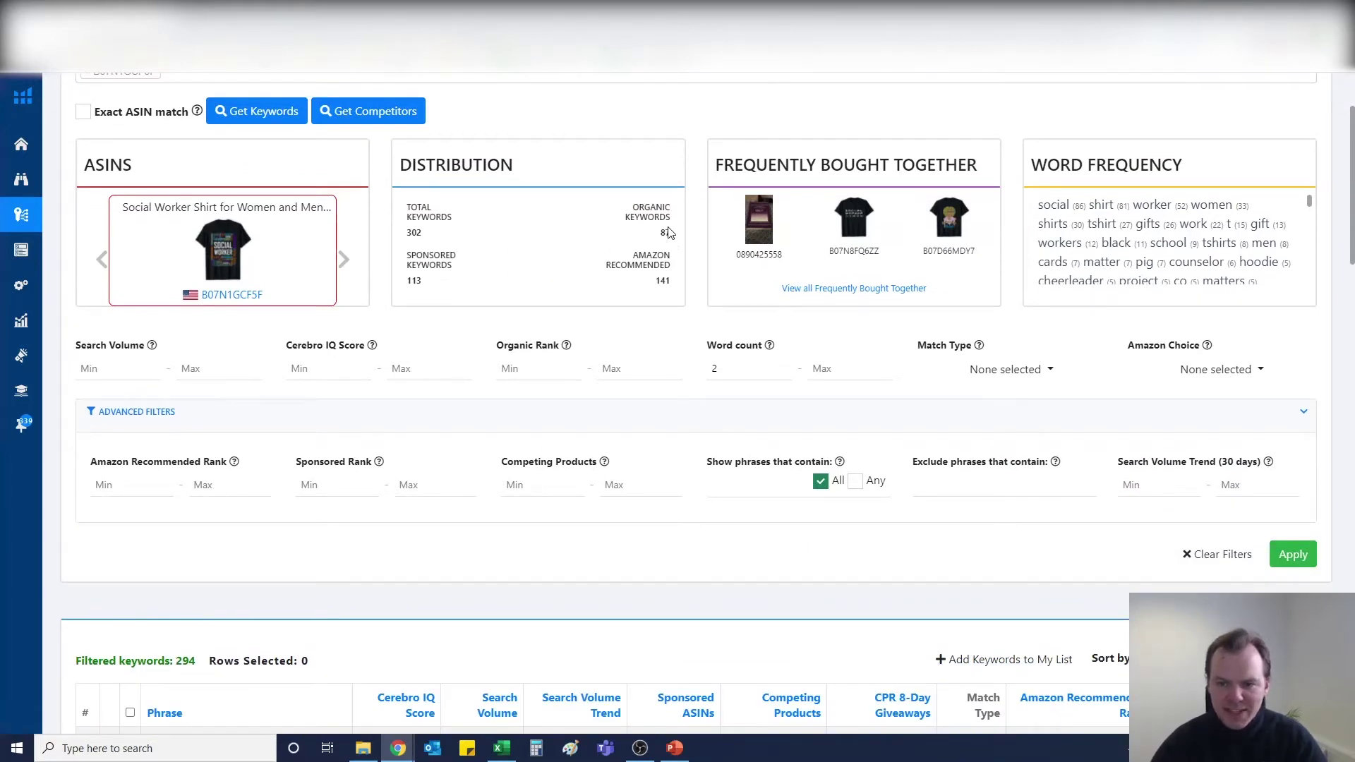
pyautogui.moveTo(524, 262)
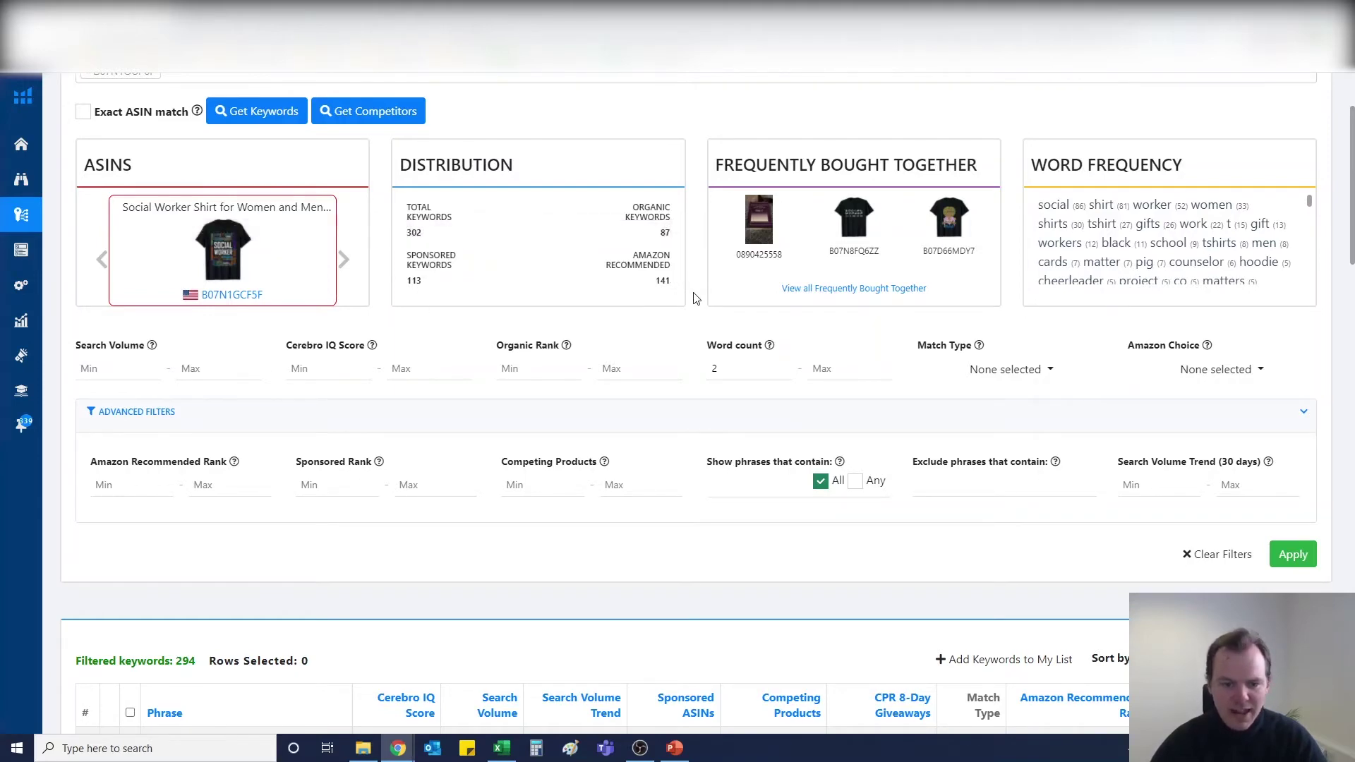
pyautogui.scroll(-3, 684, 299)
pyautogui.scroll(1, 678, 304)
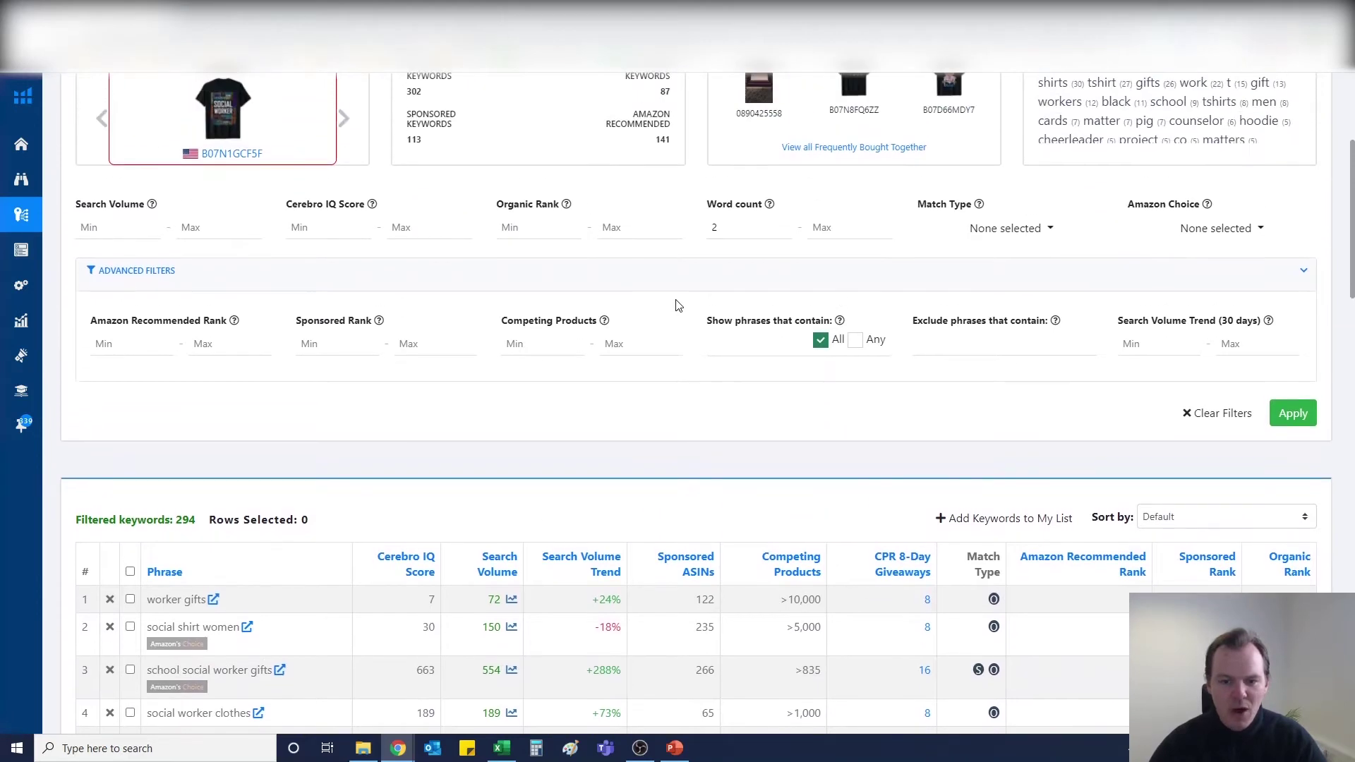
pyautogui.scroll(2, 678, 303)
# - Apply Cerebro filters: IQ Score minimum 100, Organic match type, Competing Products maximum 1000
pyautogui.scroll(-2, 676, 296)
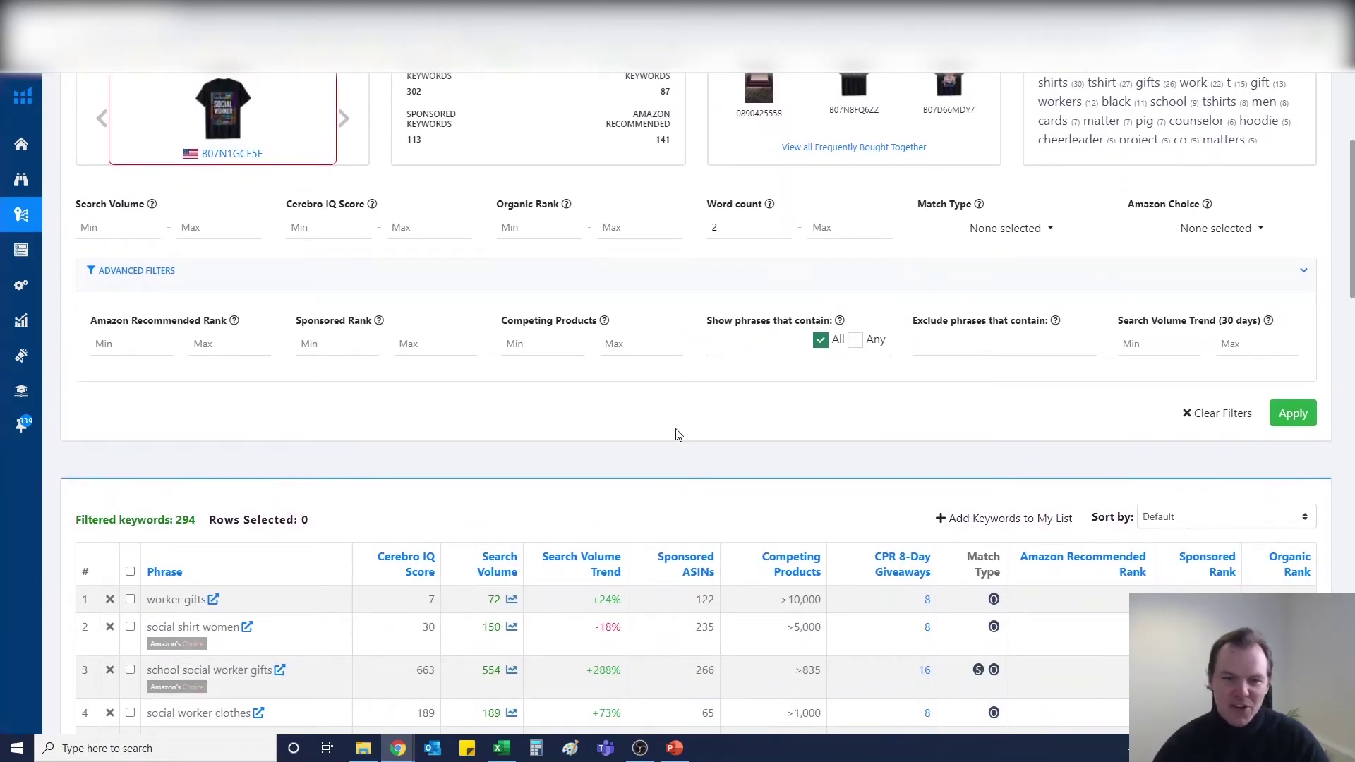
pyautogui.scroll(2, 676, 434)
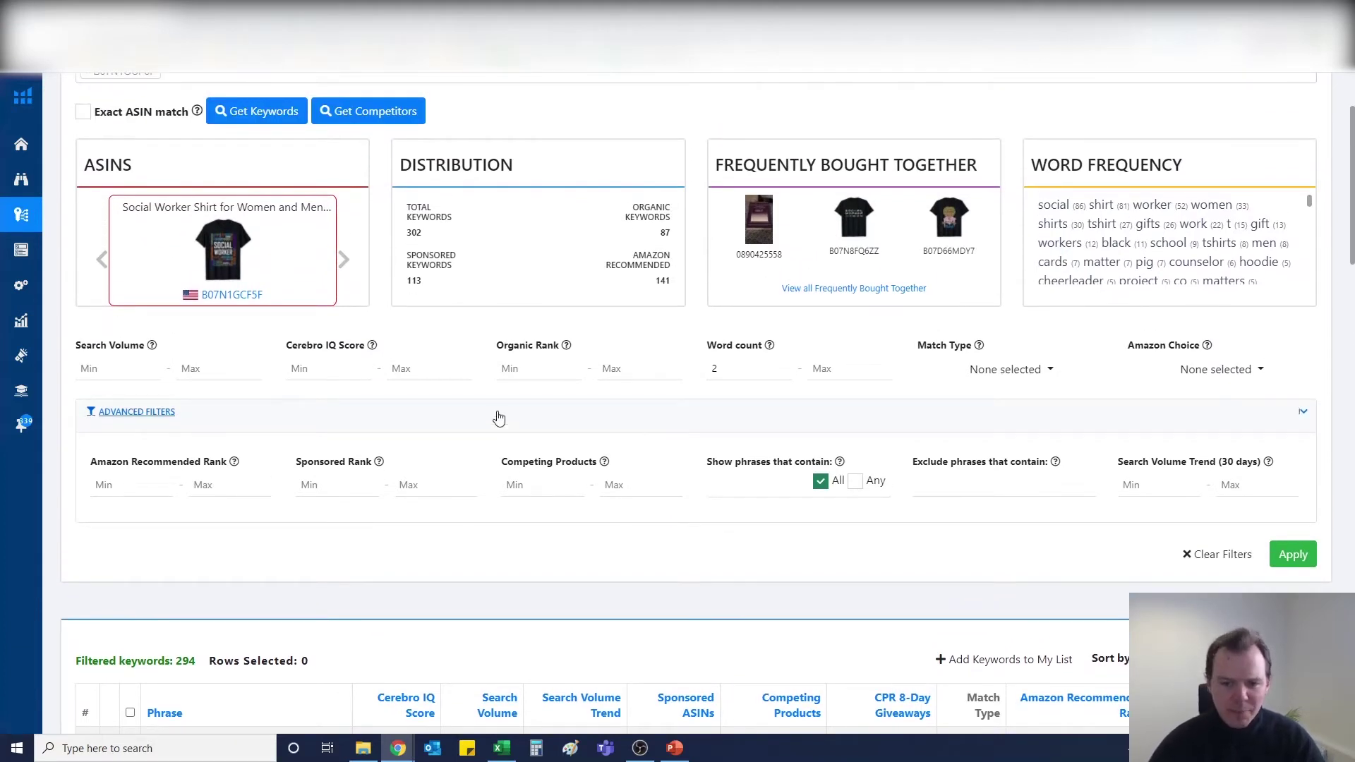
pyautogui.click(344, 369)
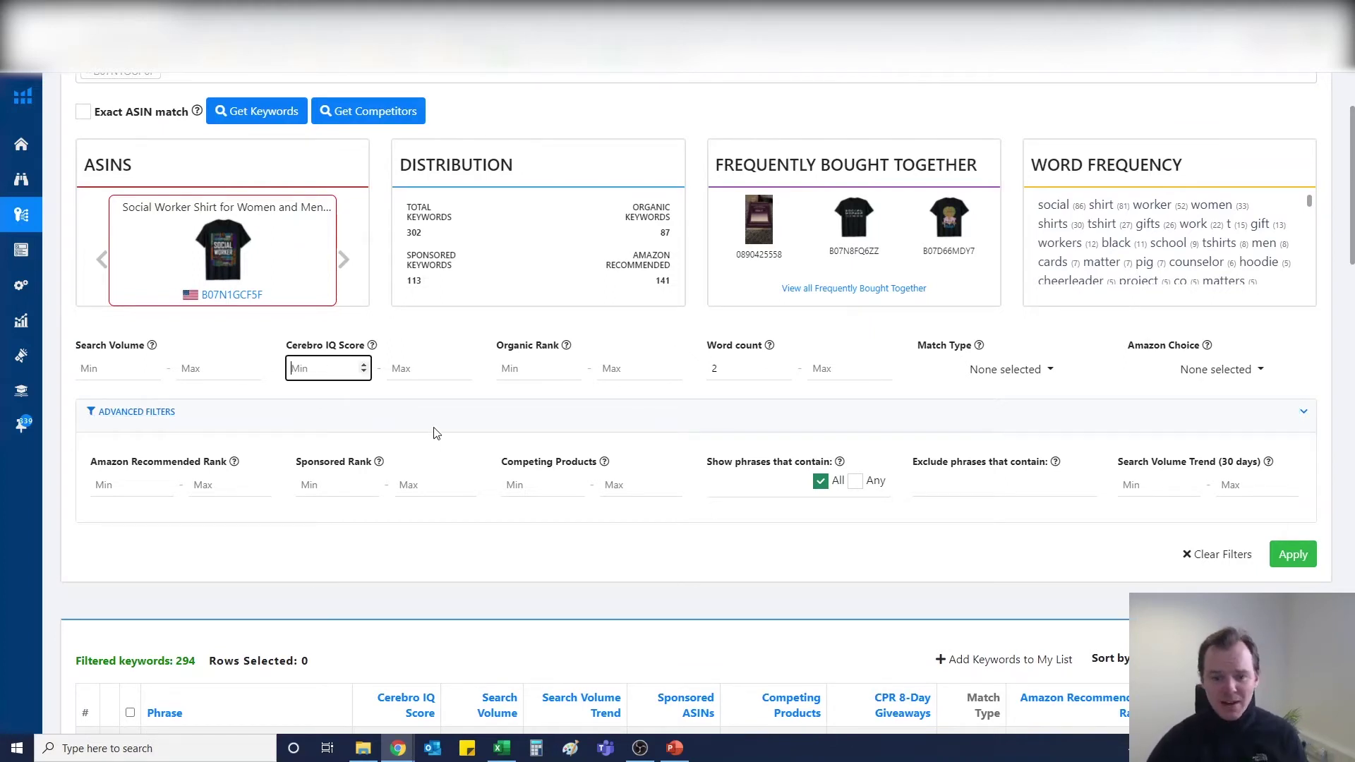
pyautogui.write('100')
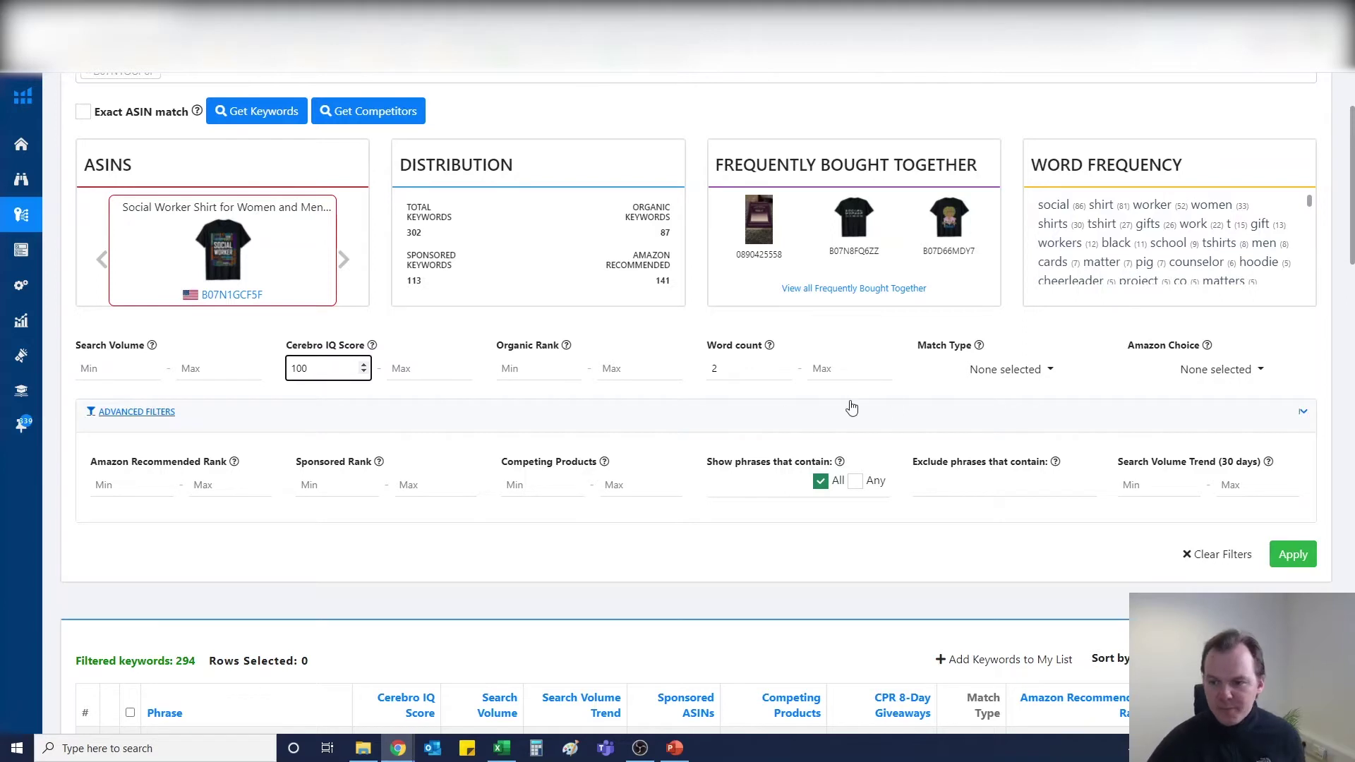
pyautogui.click(998, 370)
pyautogui.click(979, 403)
pyautogui.click(832, 558)
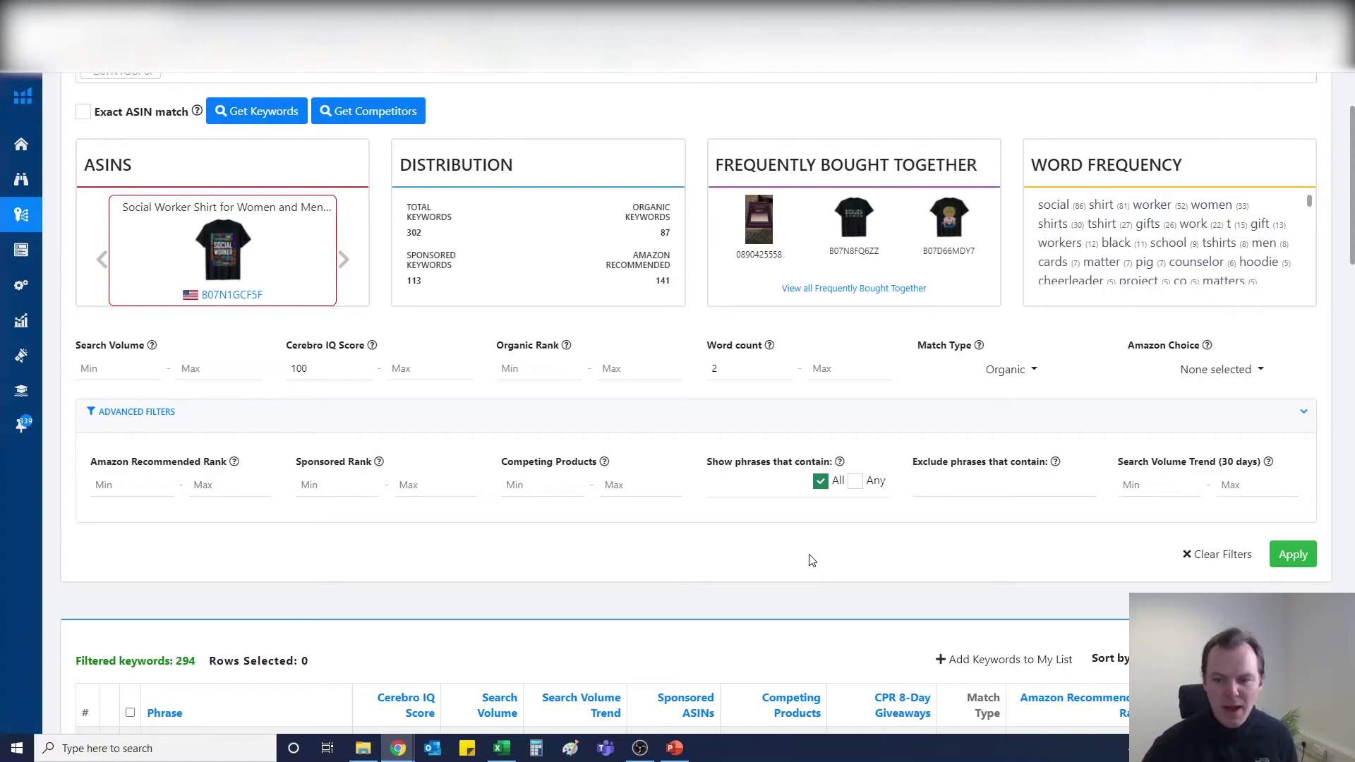
pyautogui.click(634, 484)
pyautogui.write('1000')
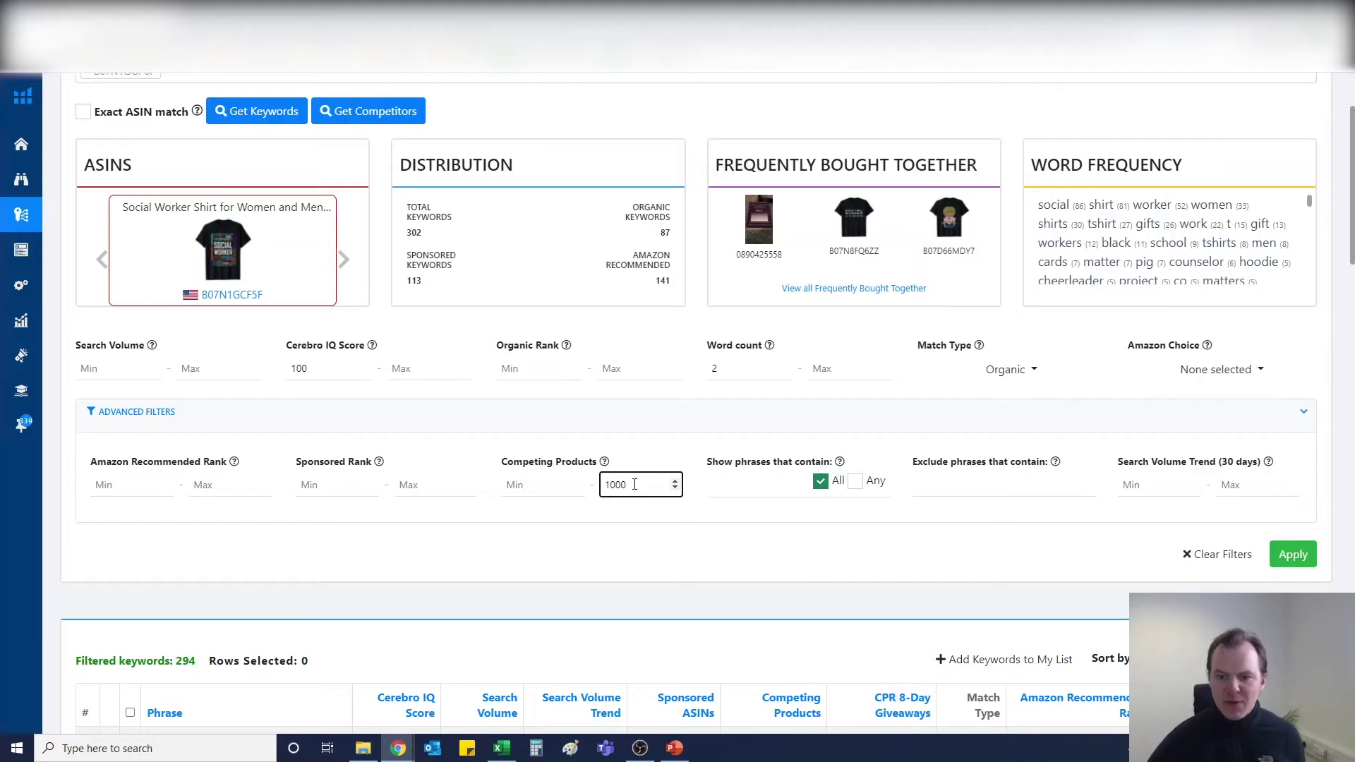
pyautogui.click(664, 556)
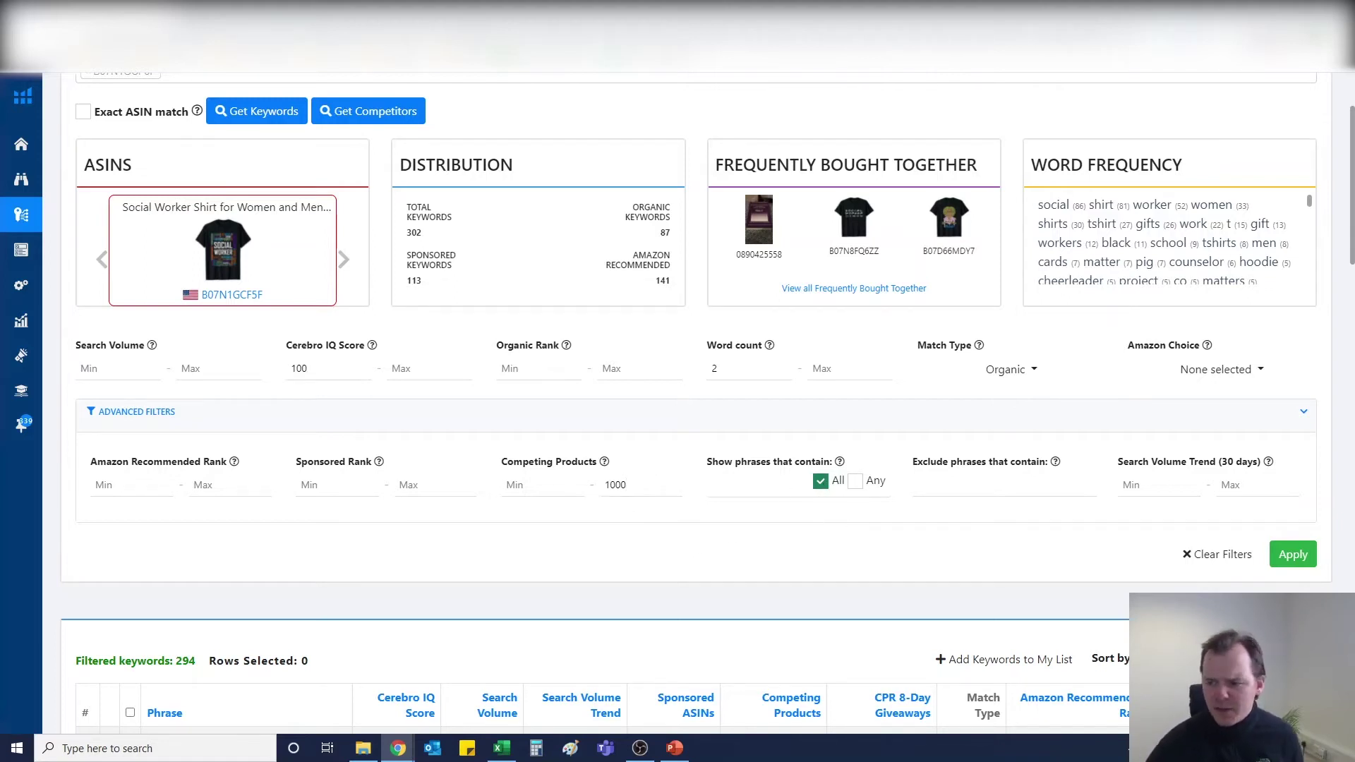
pyautogui.click(1293, 555)
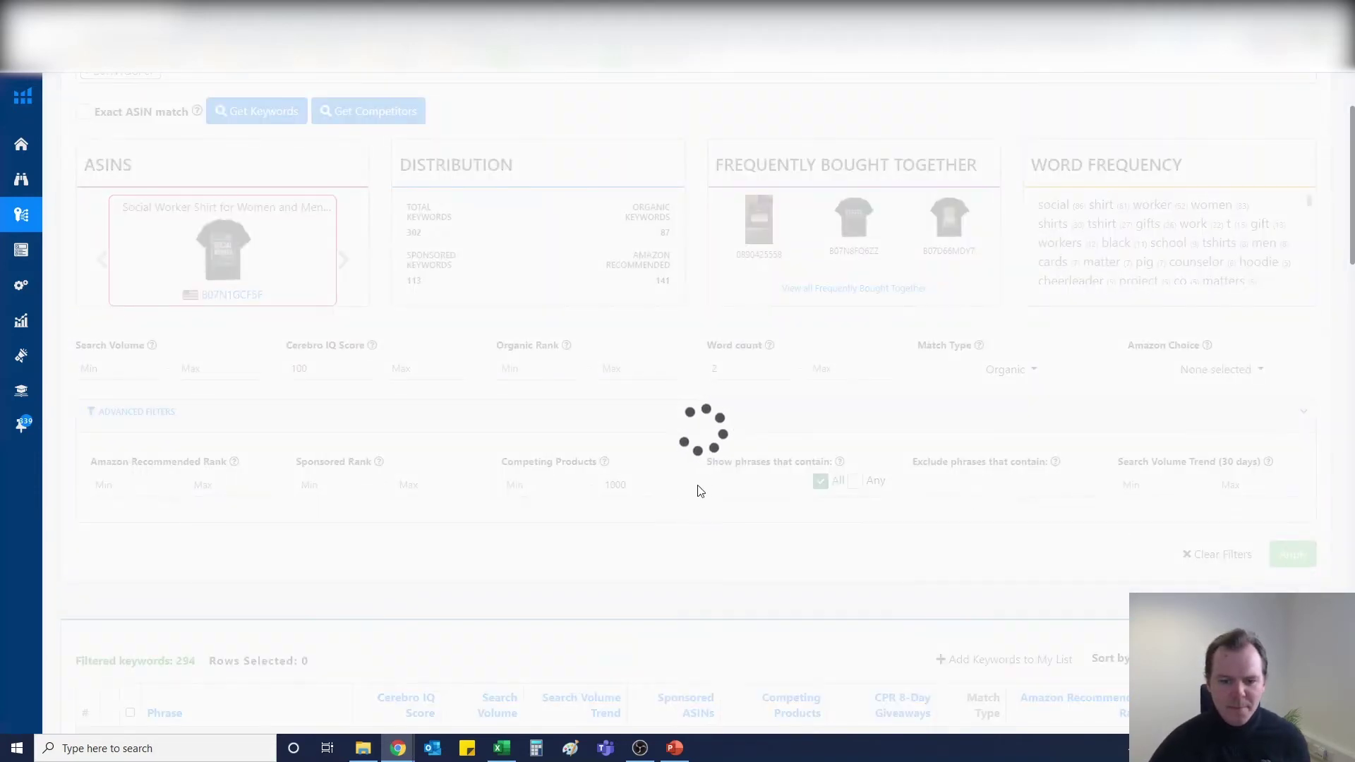
pyautogui.scroll(-1, 484, 503)
pyautogui.scroll(-1, 484, 503)
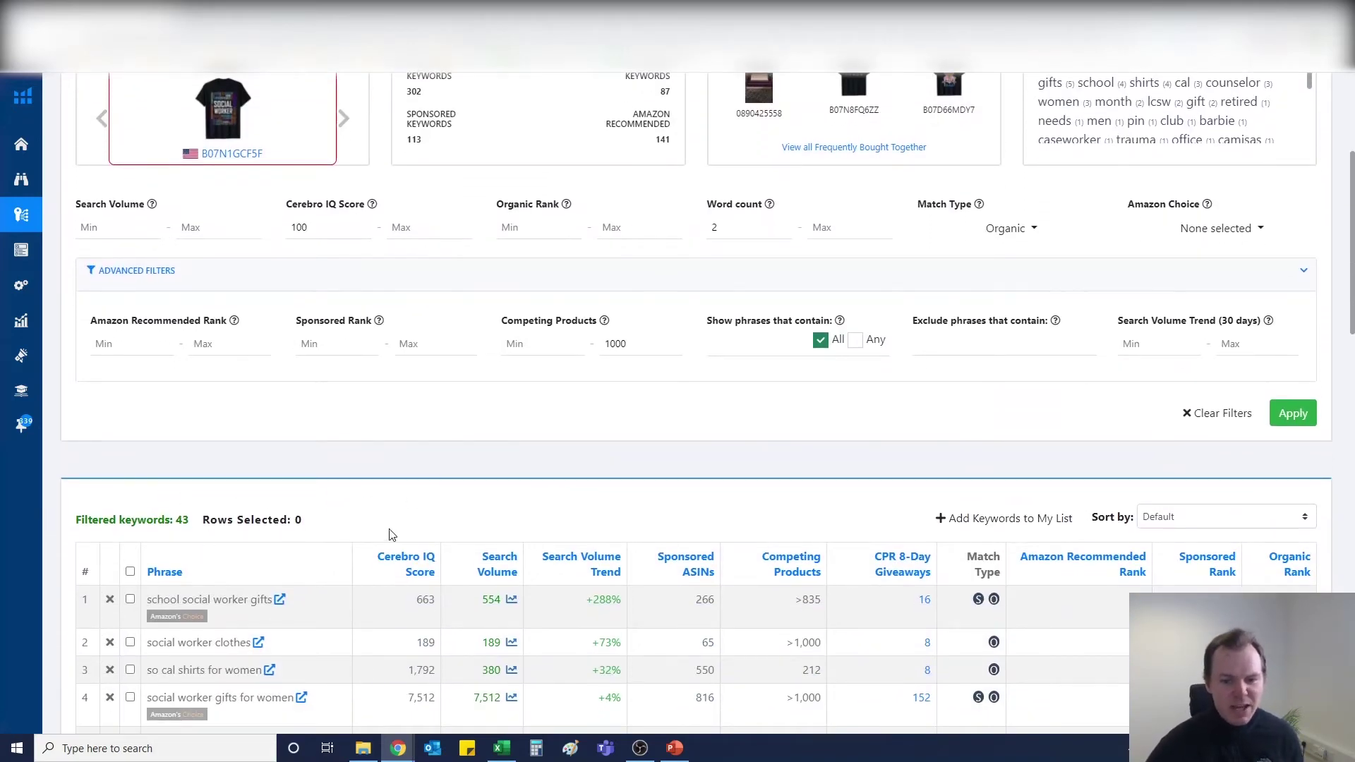
pyautogui.scroll(-1, 387, 533)
pyautogui.scroll(-2, 393, 535)
pyautogui.scroll(2, 393, 534)
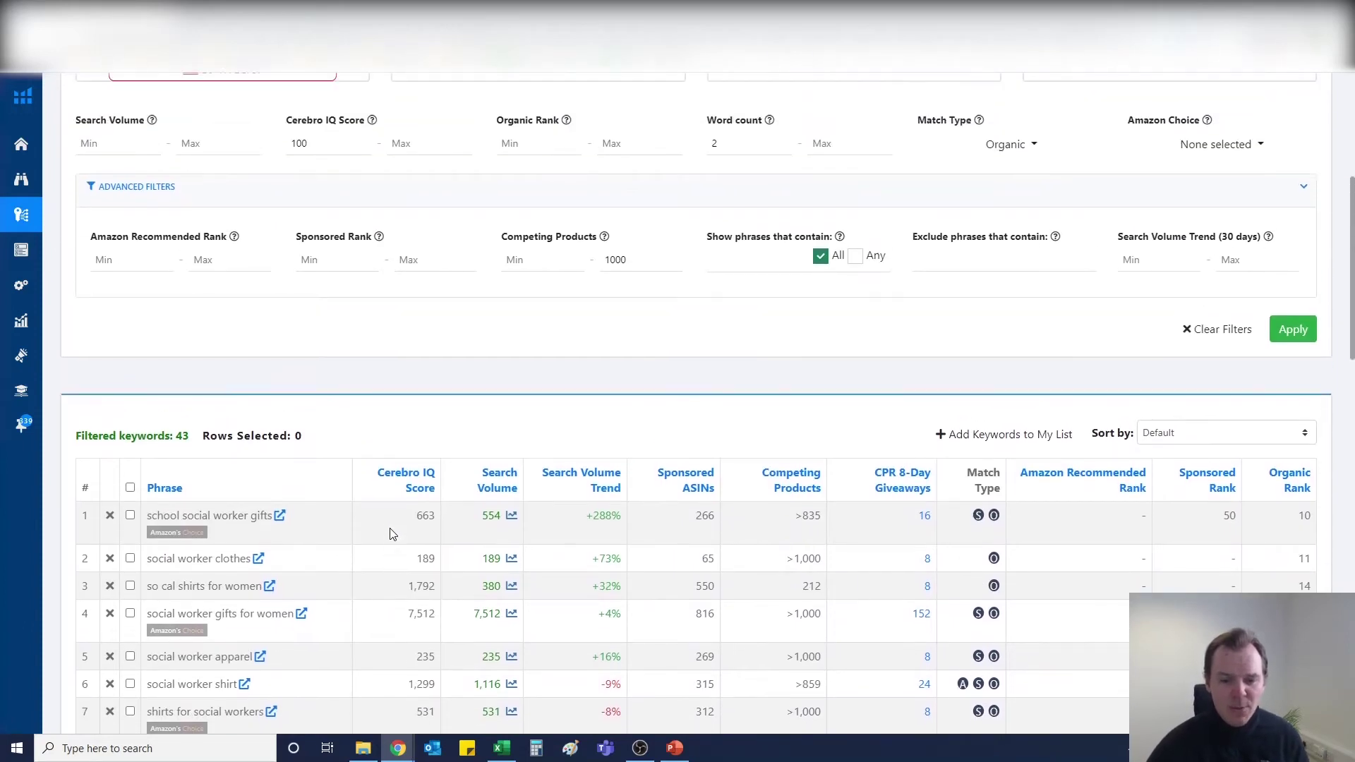
pyautogui.scroll(-2, 393, 535)
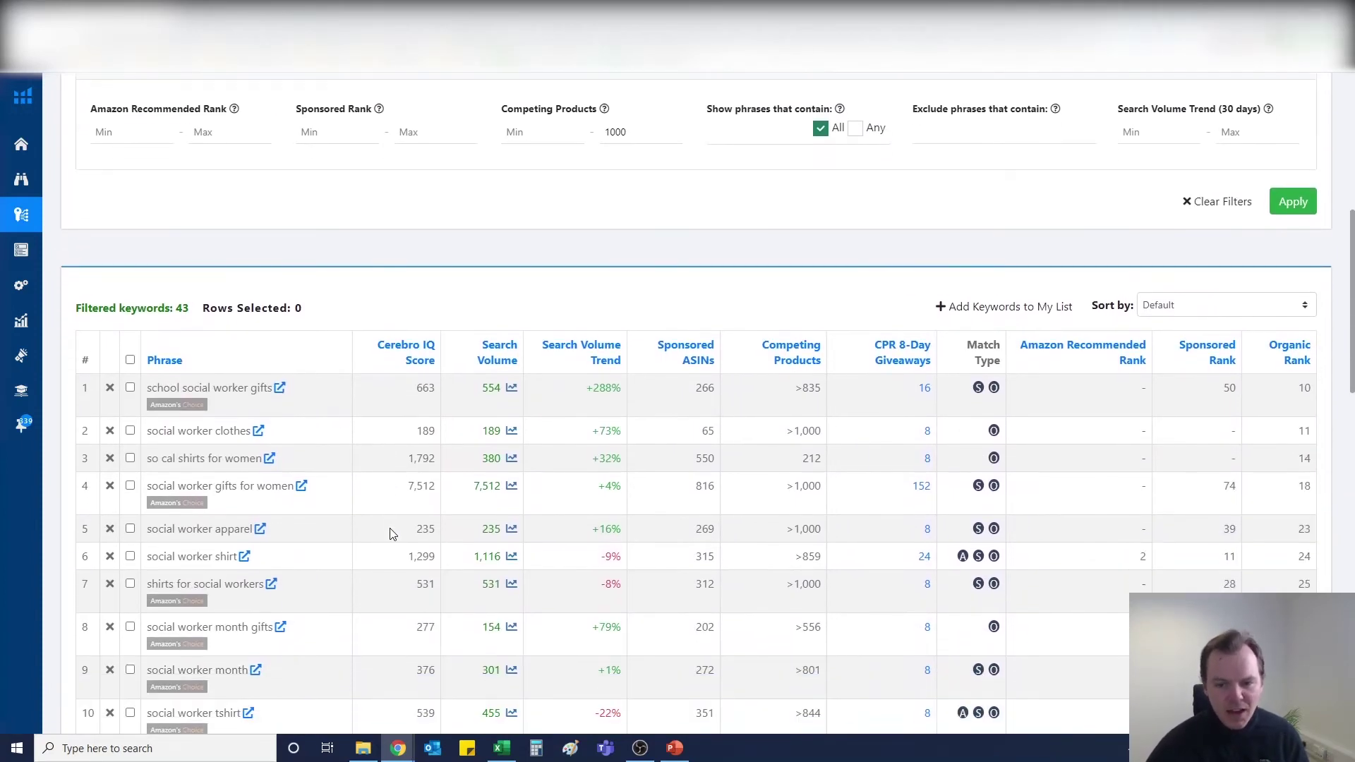
pyautogui.scroll(-1, 393, 535)
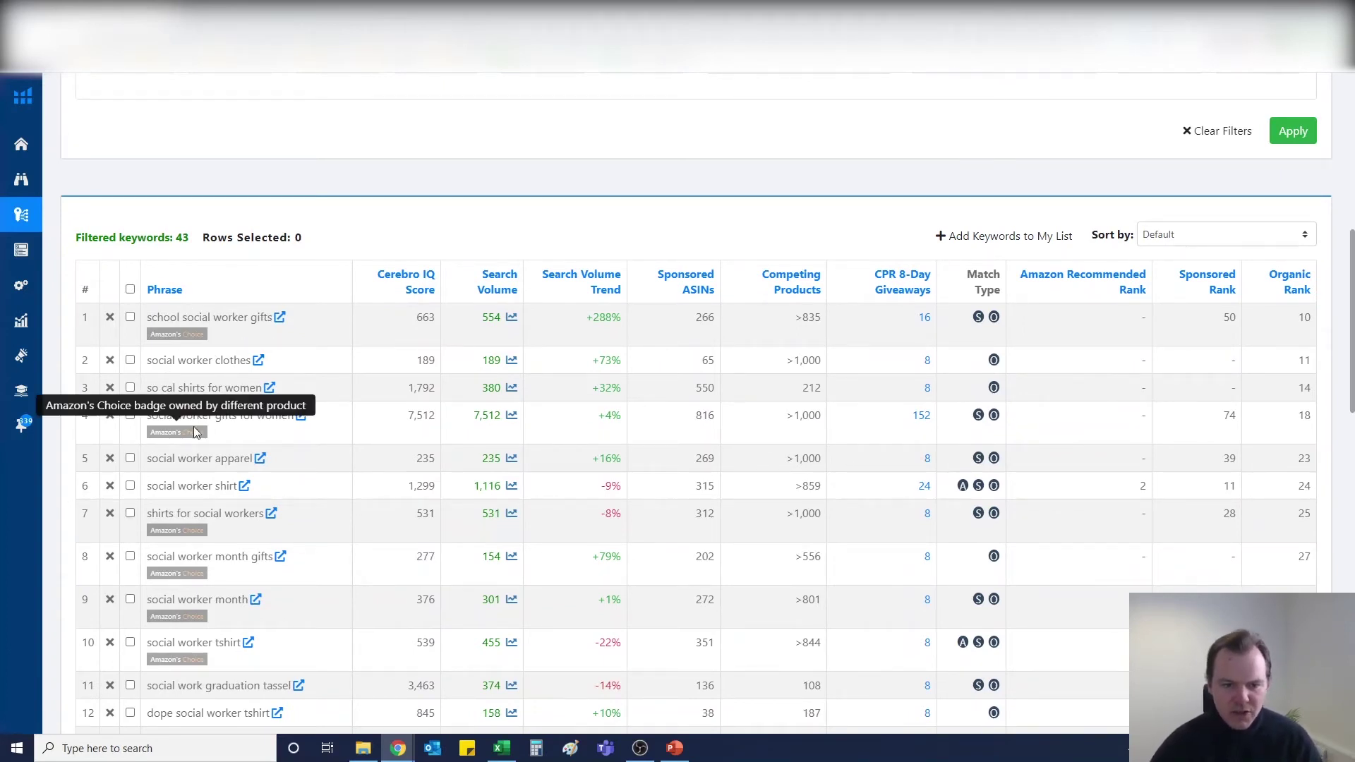
pyautogui.scroll(-2, 352, 441)
pyautogui.scroll(-1, 352, 441)
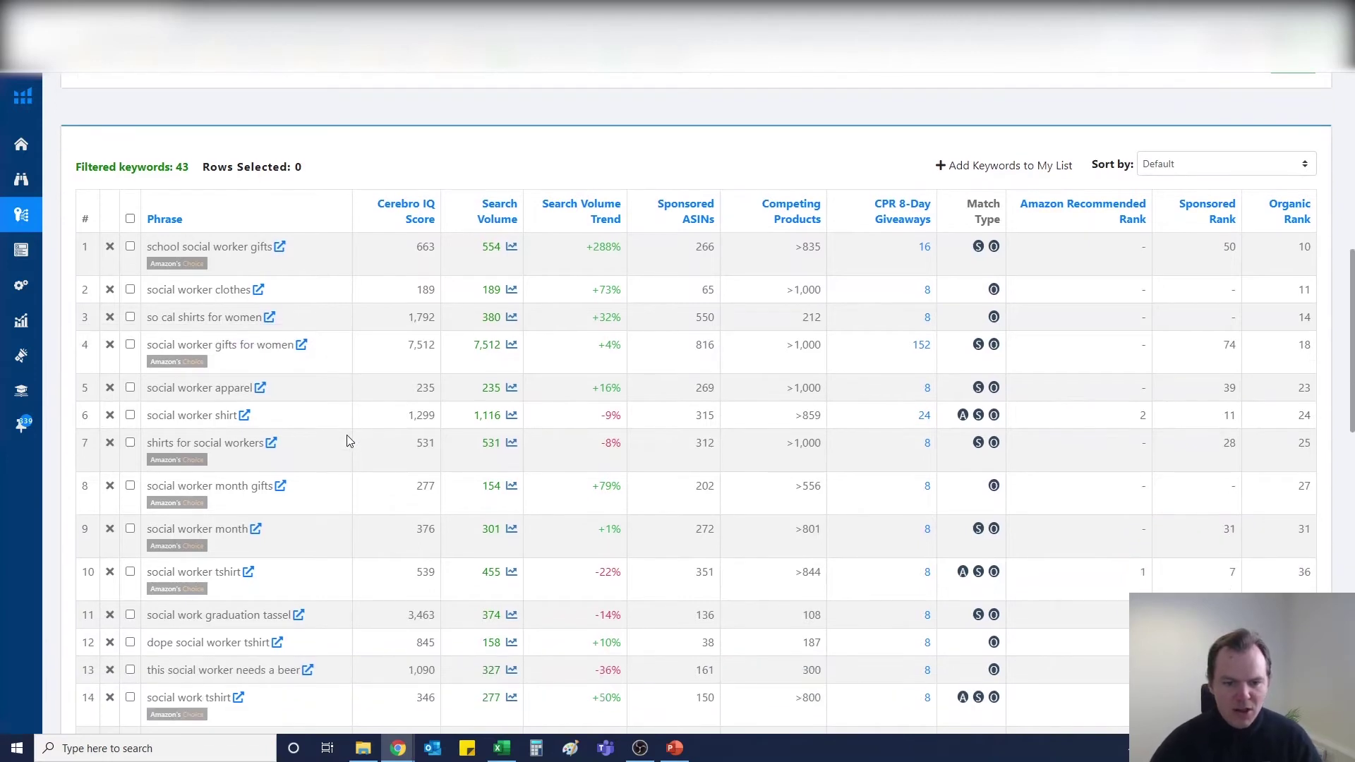
pyautogui.scroll(2, 348, 442)
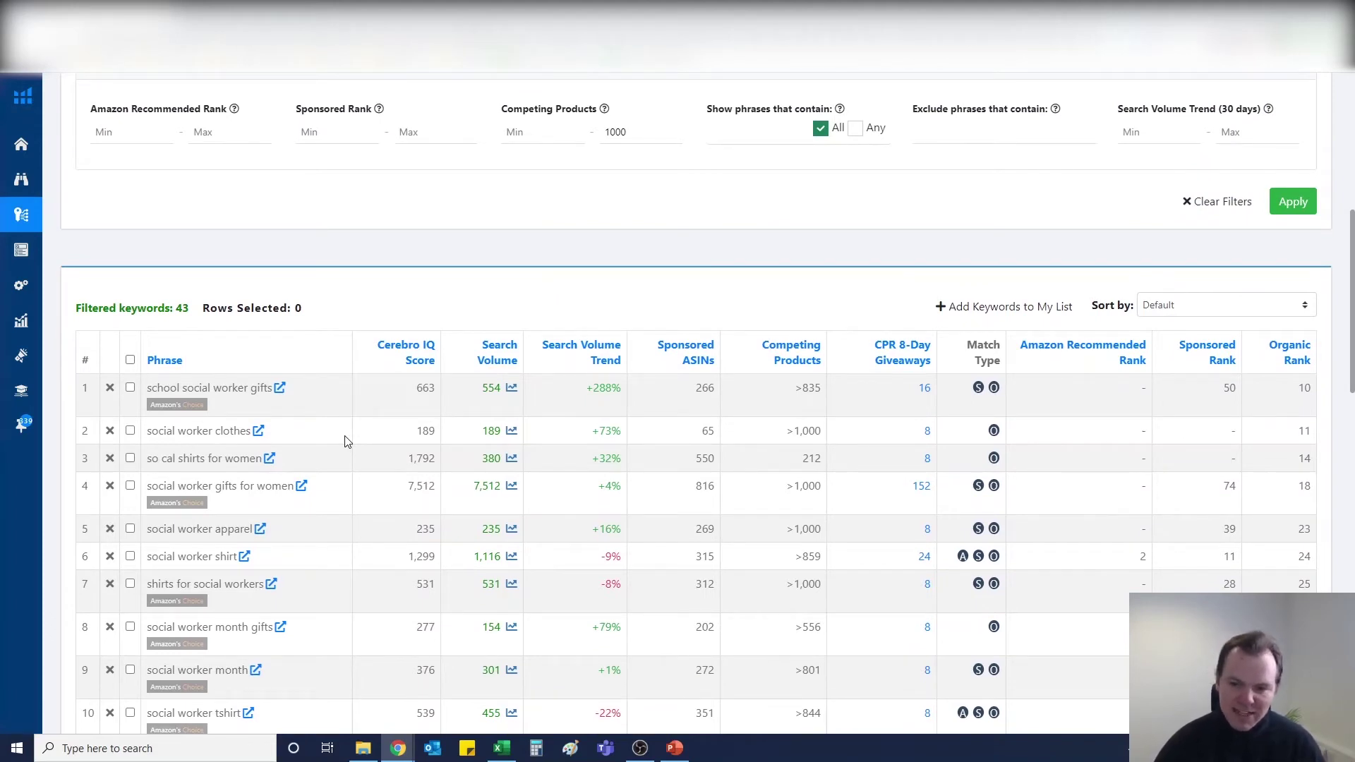
pyautogui.scroll(7, 811, 575)
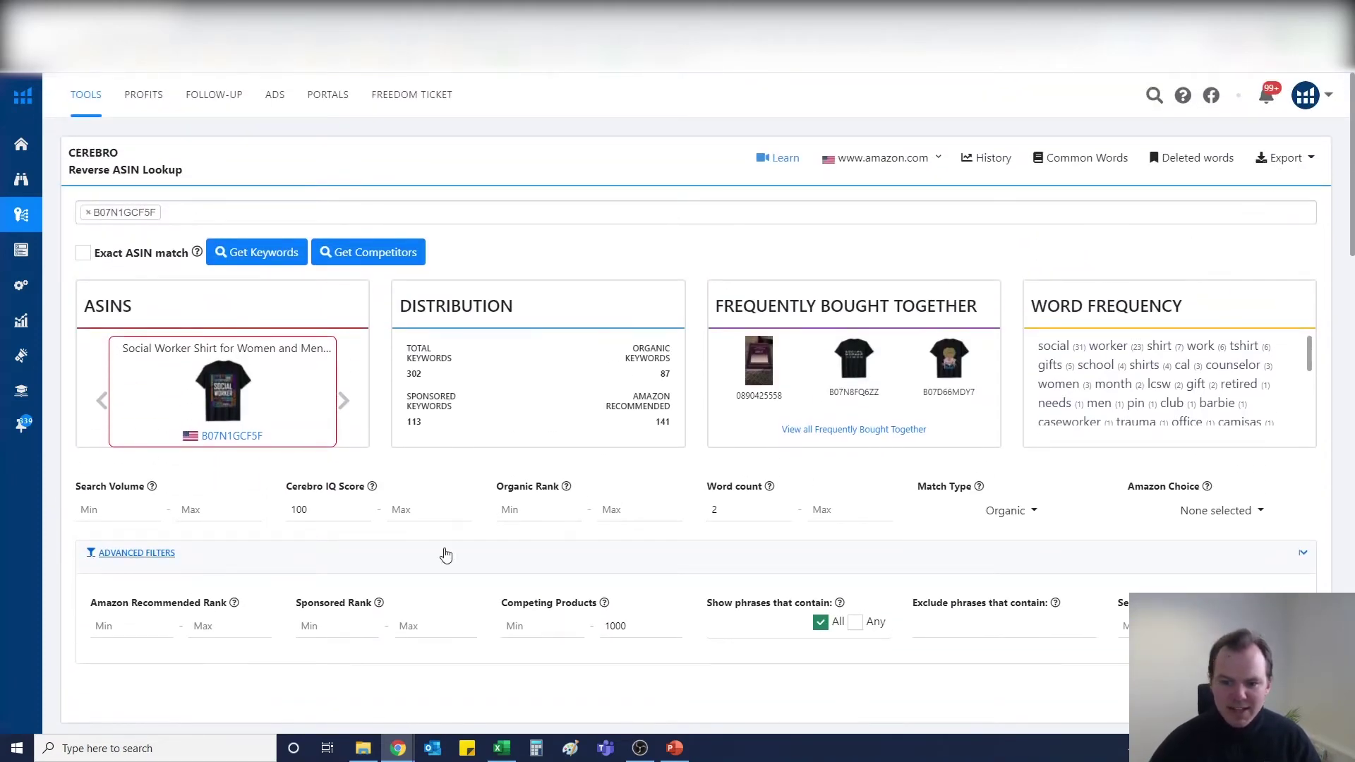
# - In the exported Excel sheet, select the column A phrases and column F CPR 8-Day Giveaways values
pyautogui.click(502, 748)
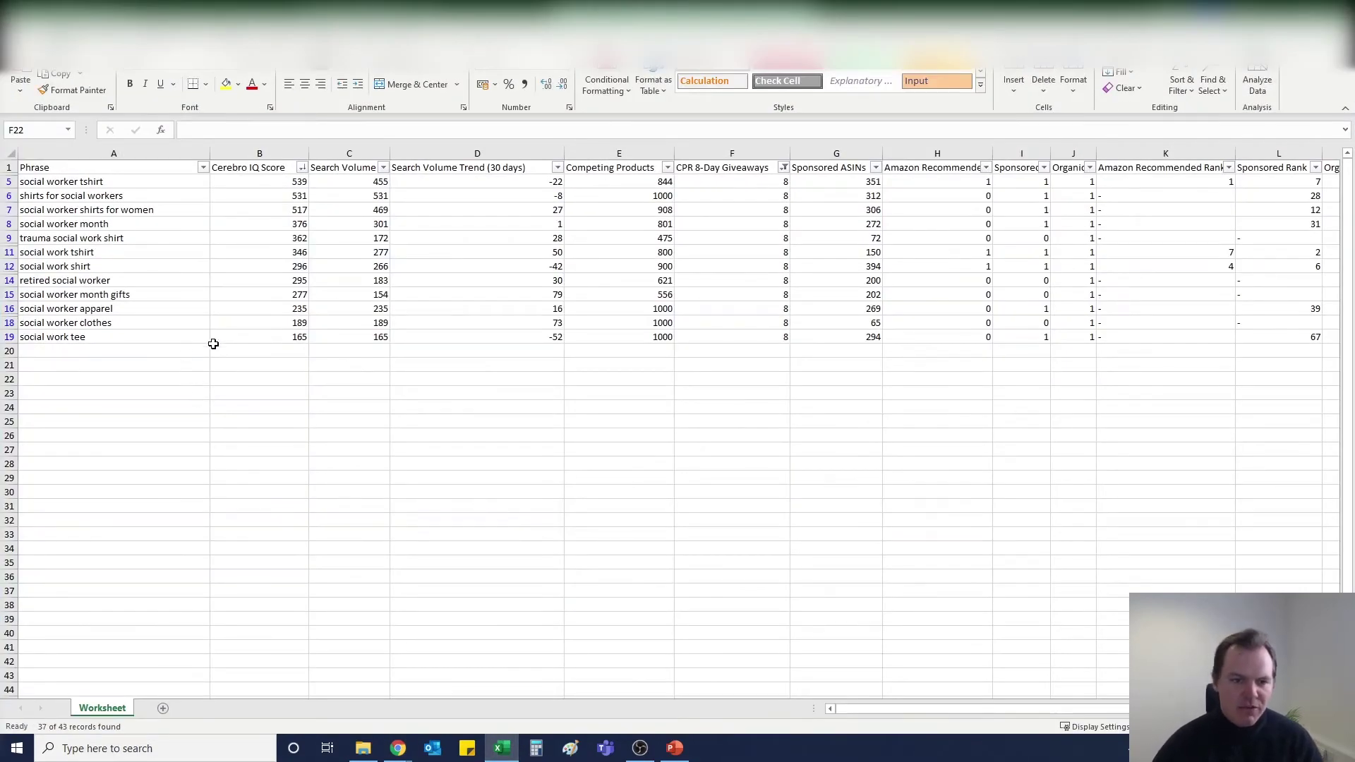
pyautogui.moveTo(158, 182); pyautogui.dragTo(163, 337)
pyautogui.click(183, 380)
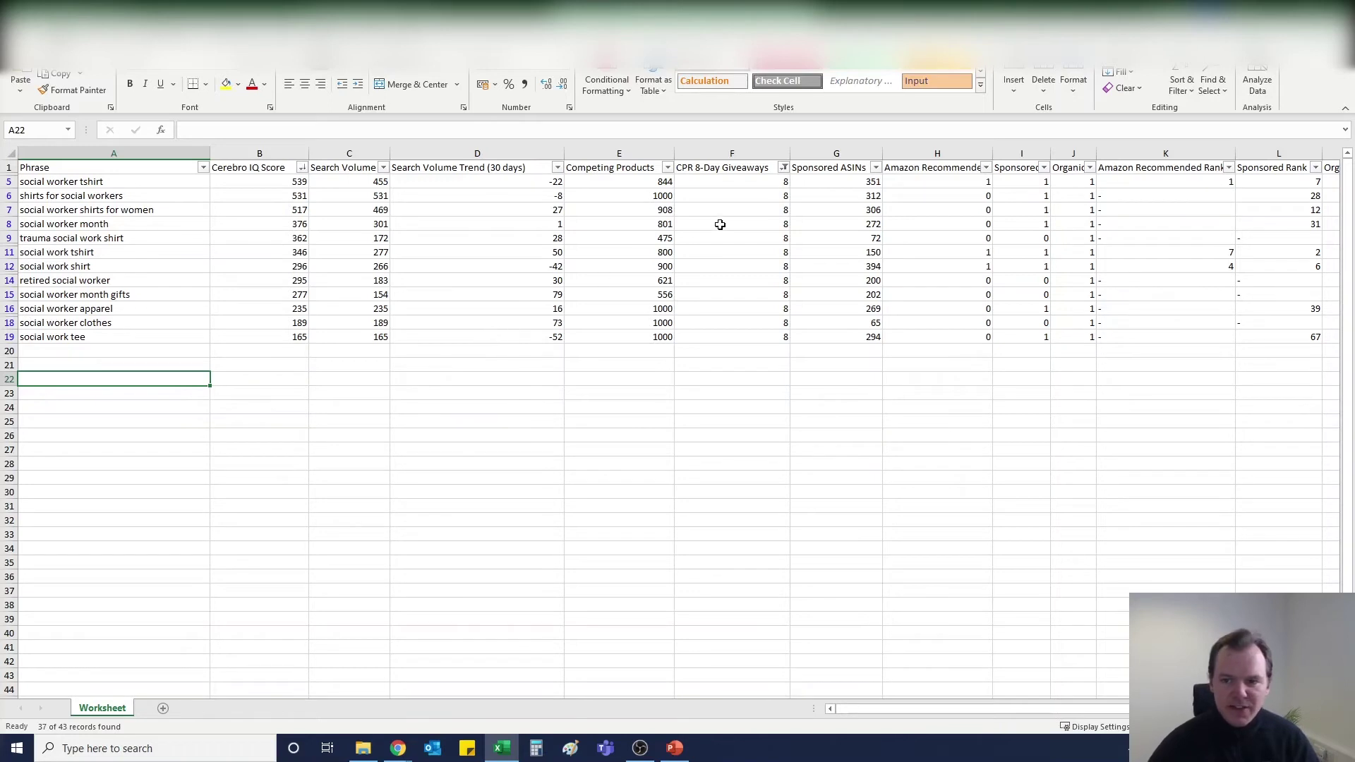
pyautogui.click(735, 183)
pyautogui.moveTo(736, 183); pyautogui.dragTo(743, 337)
pyautogui.click(723, 170)
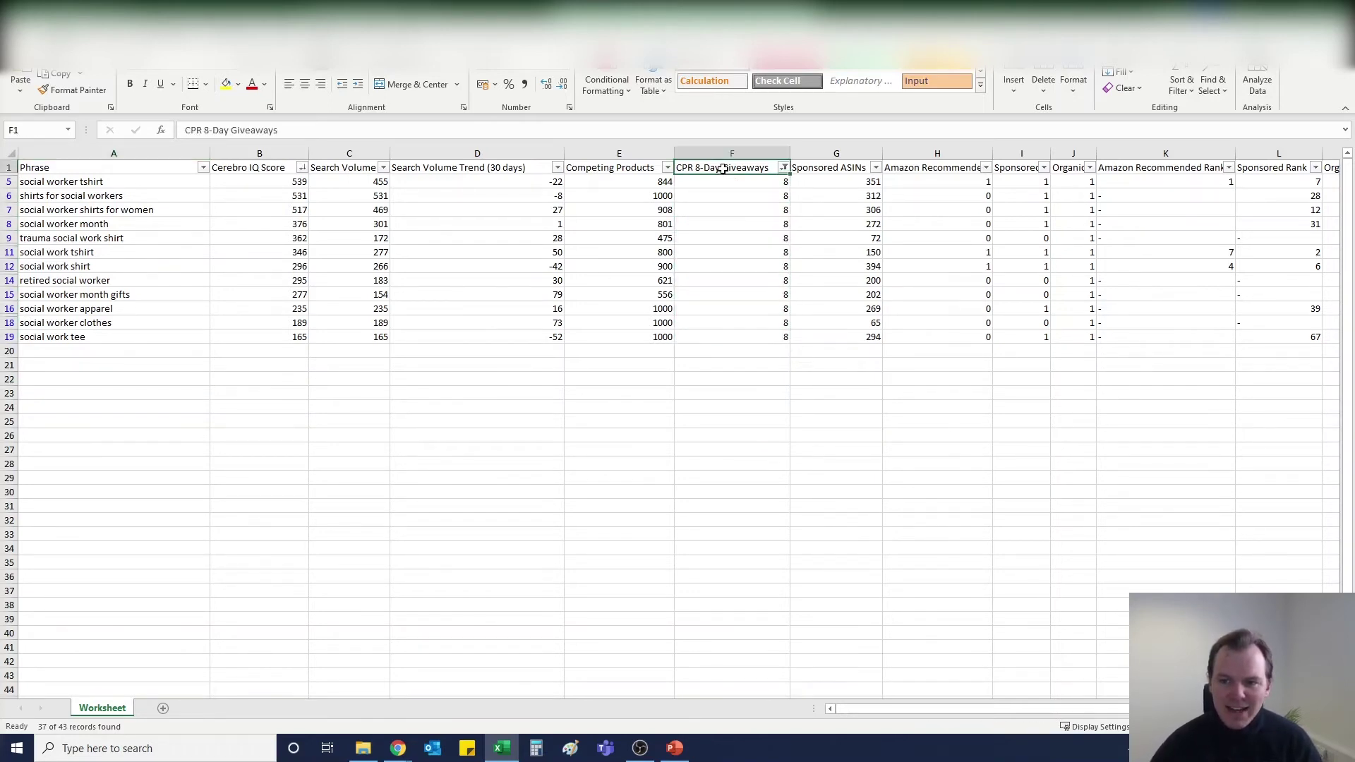
pyautogui.click(730, 185)
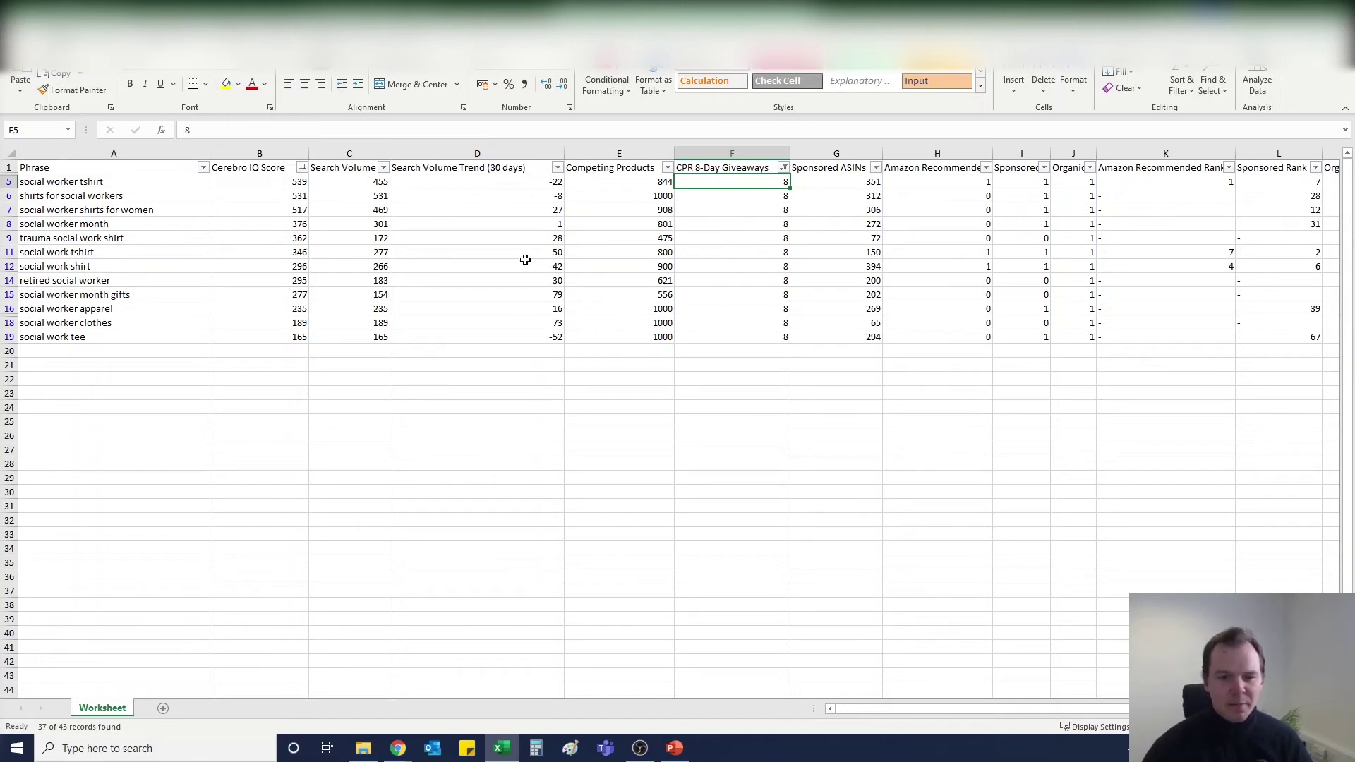
pyautogui.click(281, 181)
pyautogui.click(755, 185)
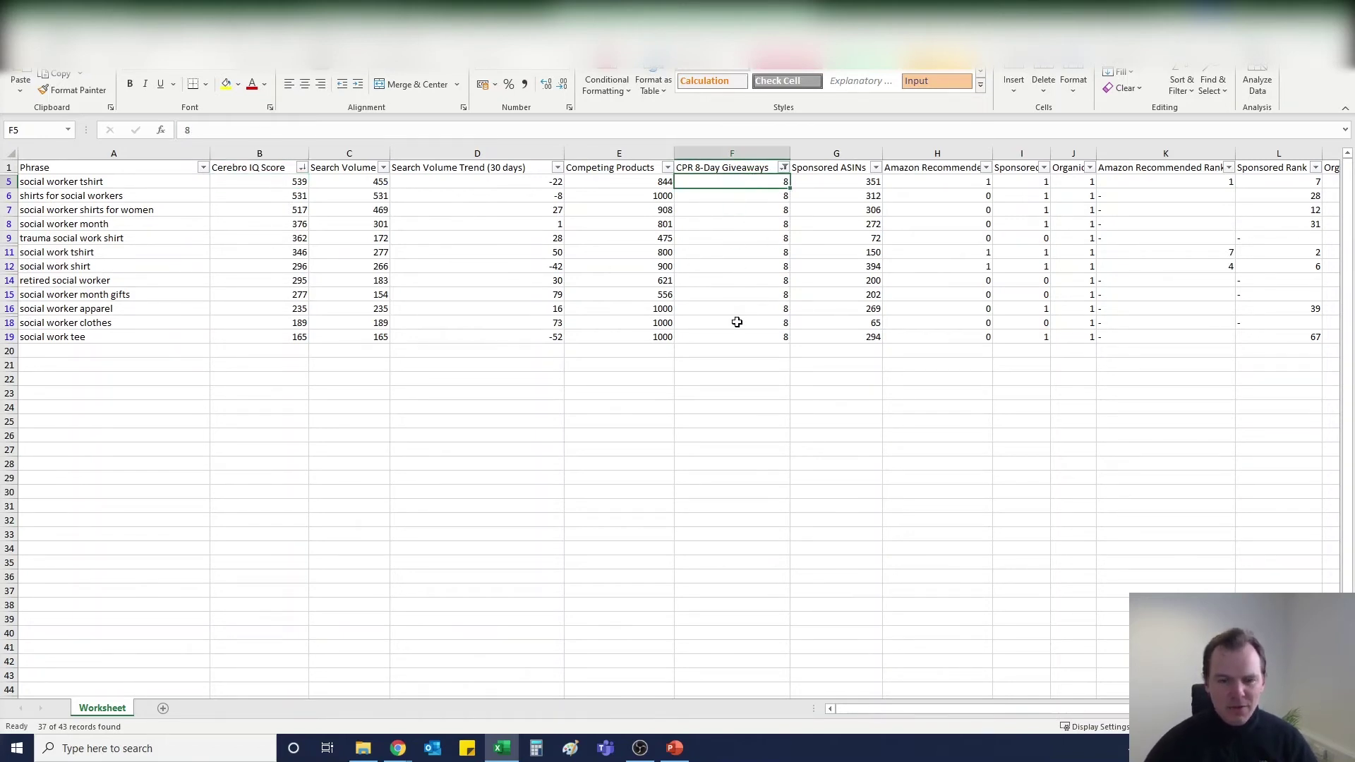
pyautogui.click(272, 183)
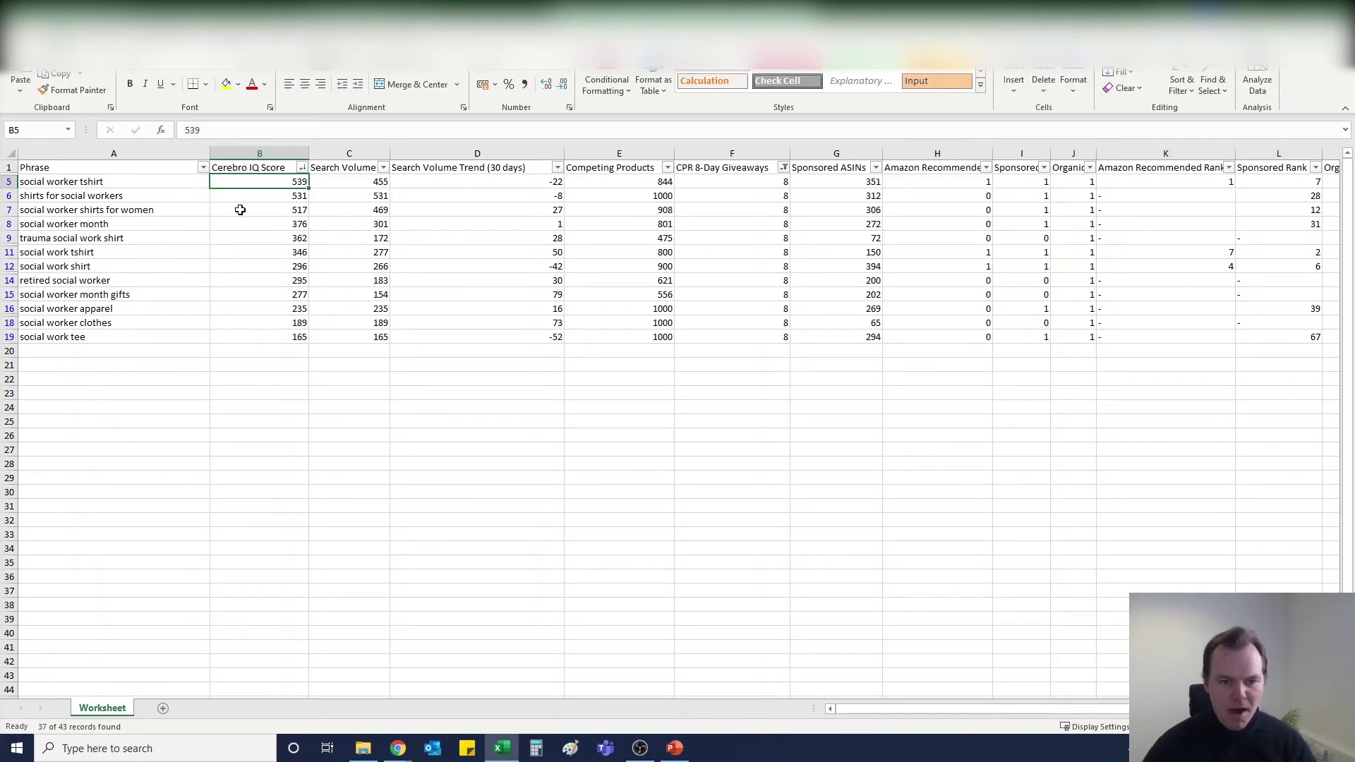
pyautogui.moveTo(178, 184); pyautogui.dragTo(159, 336)
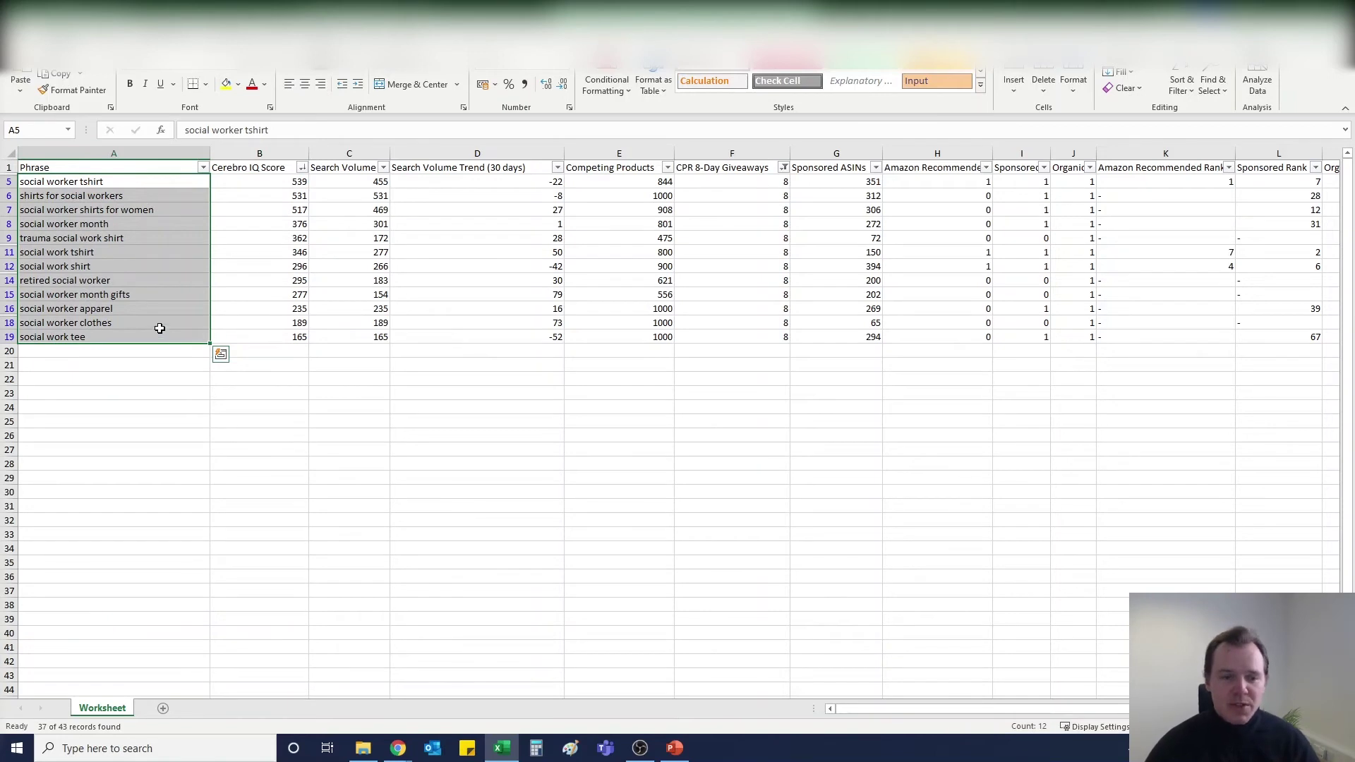
pyautogui.click(168, 283)
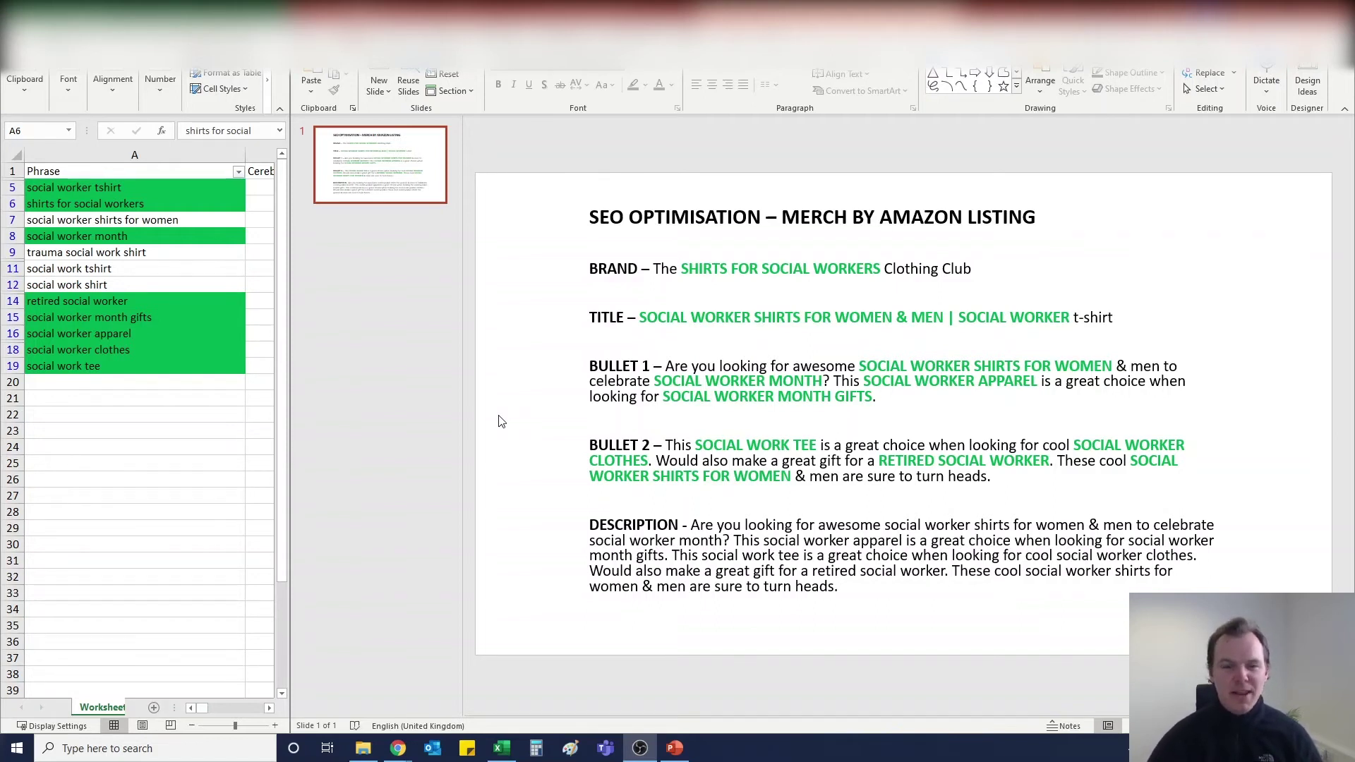
# - Compare the green-highlighted listing slide with the Excel list, starting at 'social worker tshirt'
pyautogui.click(138, 204)
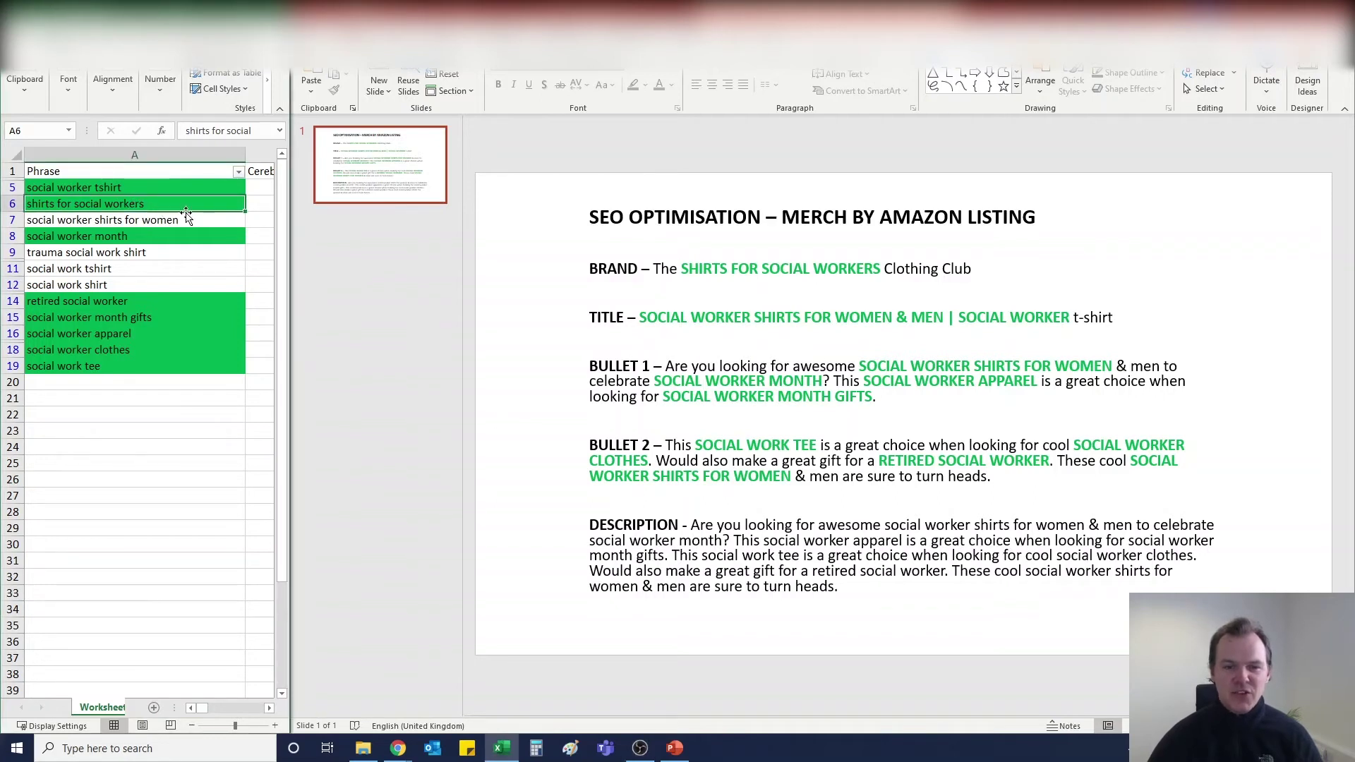
pyautogui.click(542, 326)
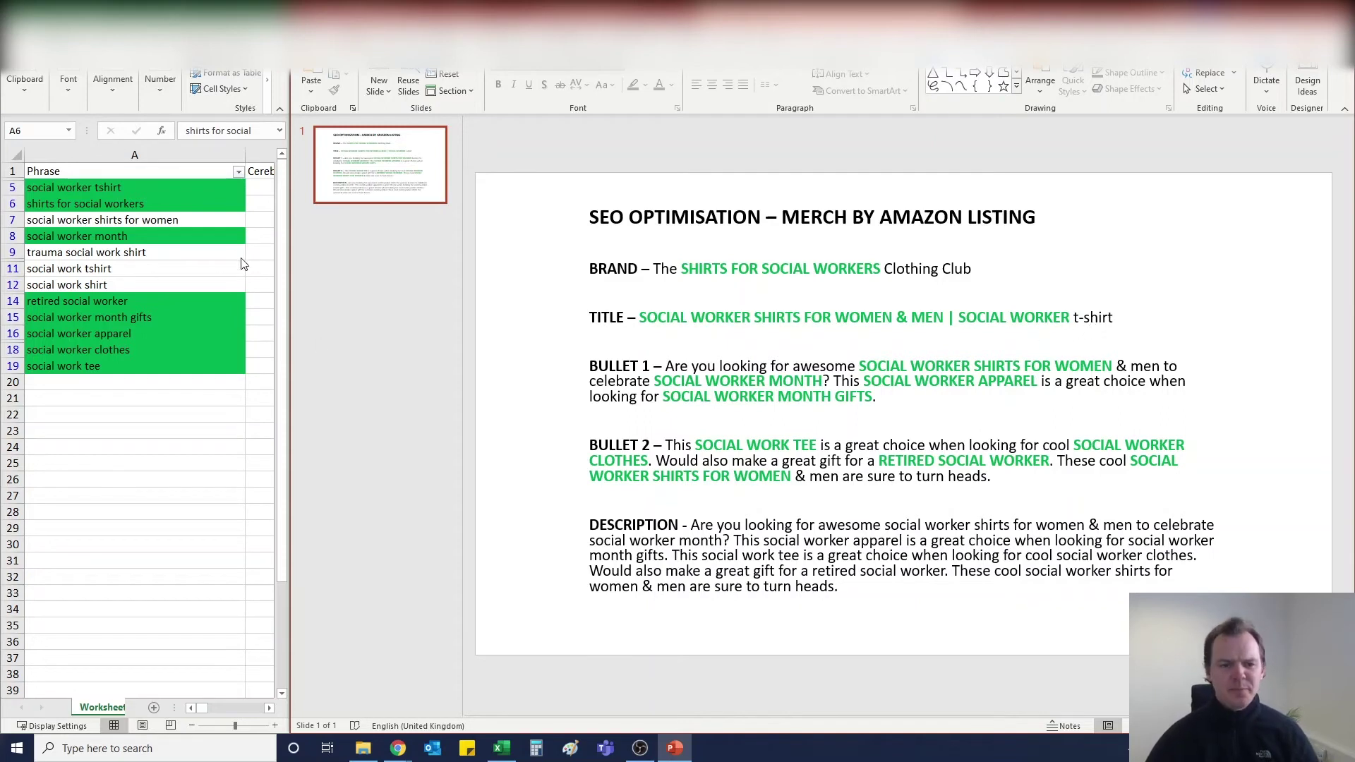
pyautogui.click(153, 206)
pyautogui.click(111, 188)
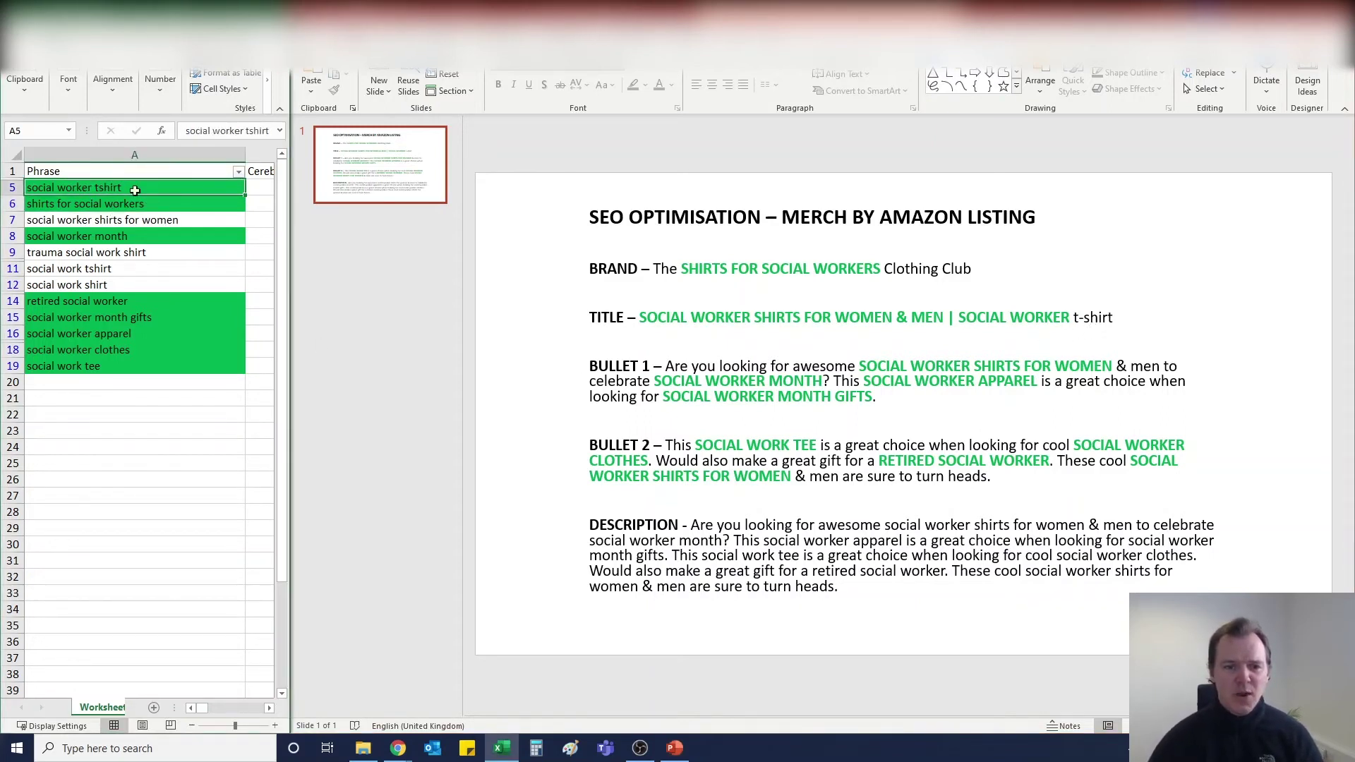
pyautogui.click(129, 220)
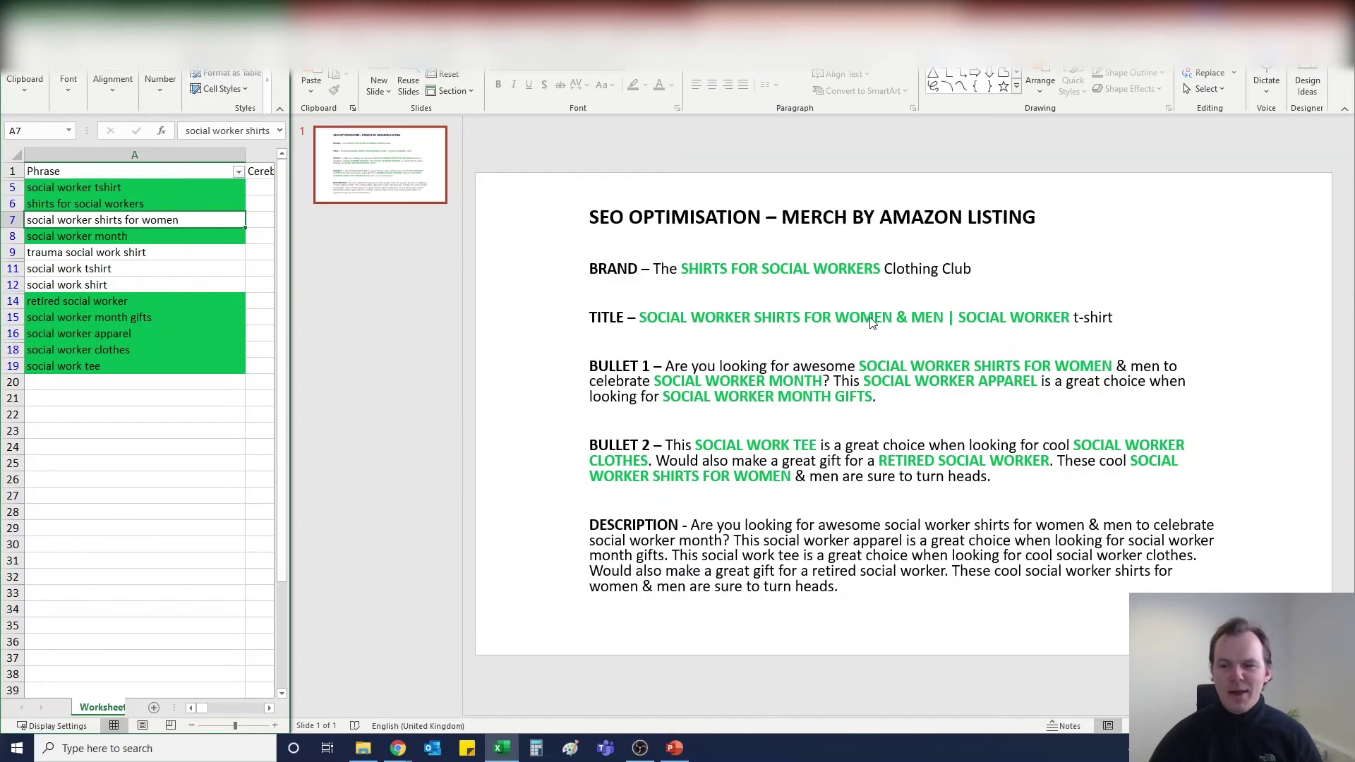
pyautogui.click(768, 375)
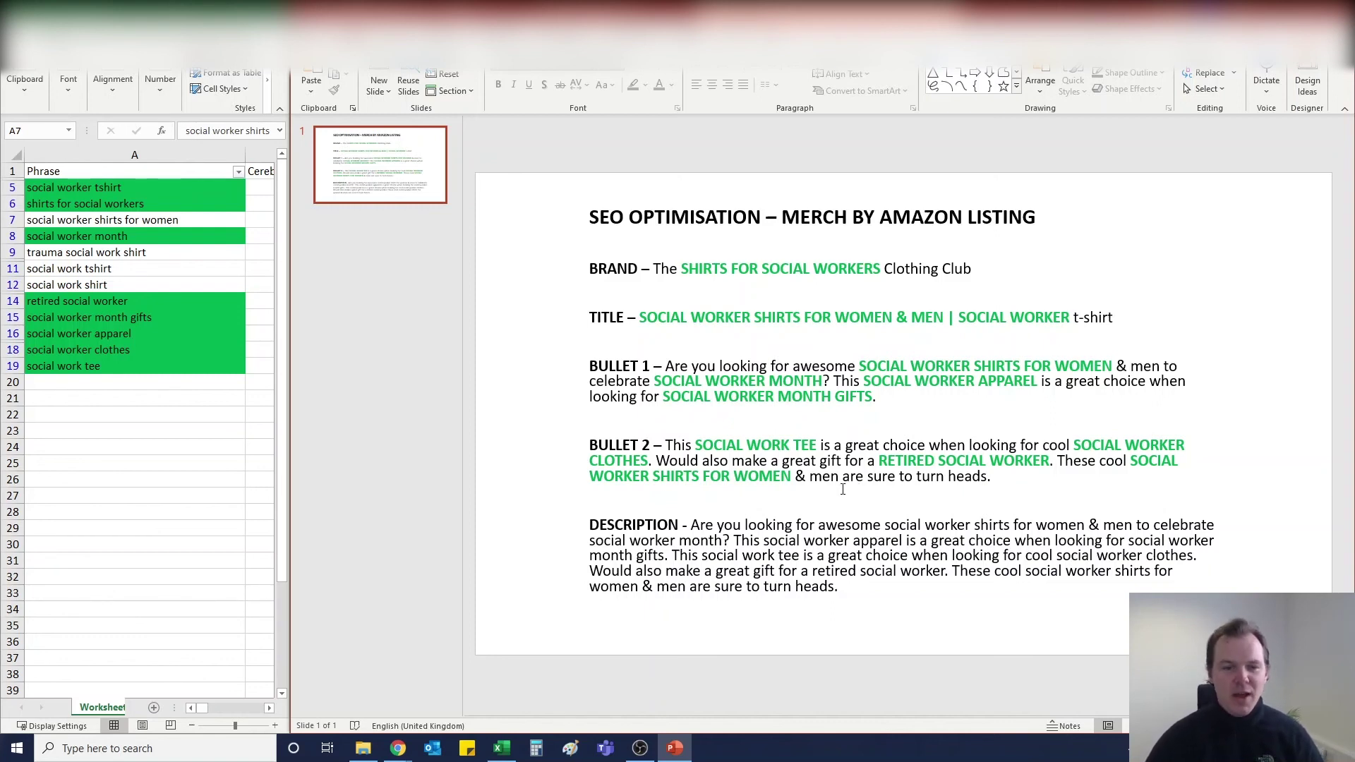
pyautogui.click(181, 411)
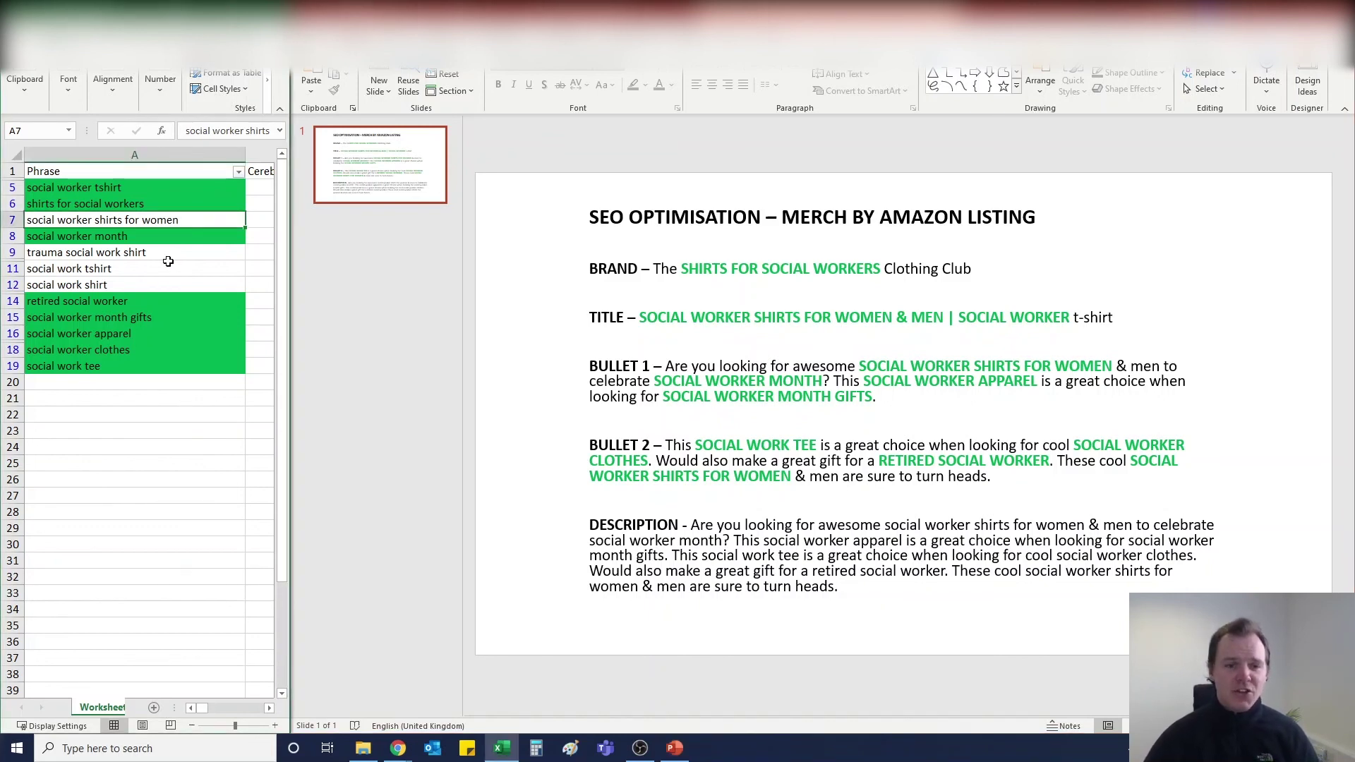
pyautogui.moveTo(155, 187); pyautogui.dragTo(142, 361)
pyautogui.click(140, 390)
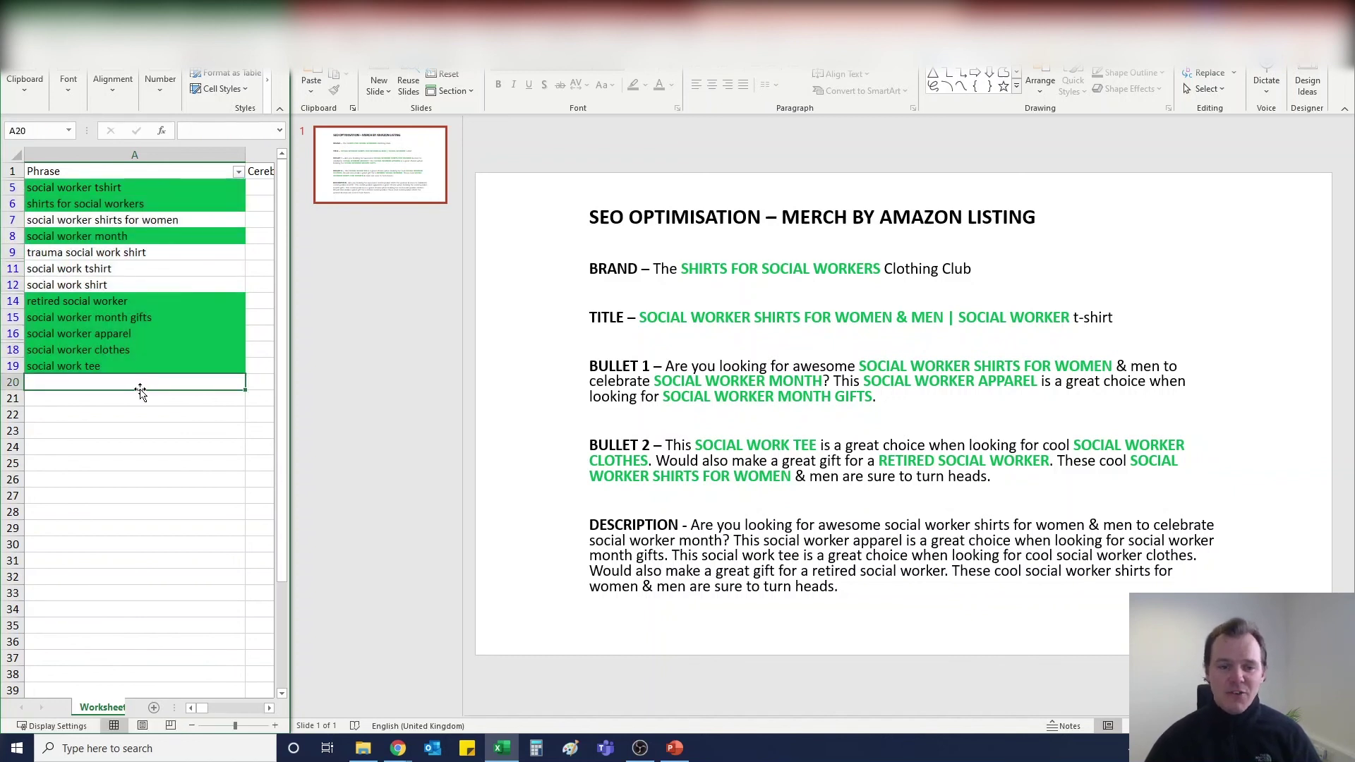
pyautogui.click(917, 416)
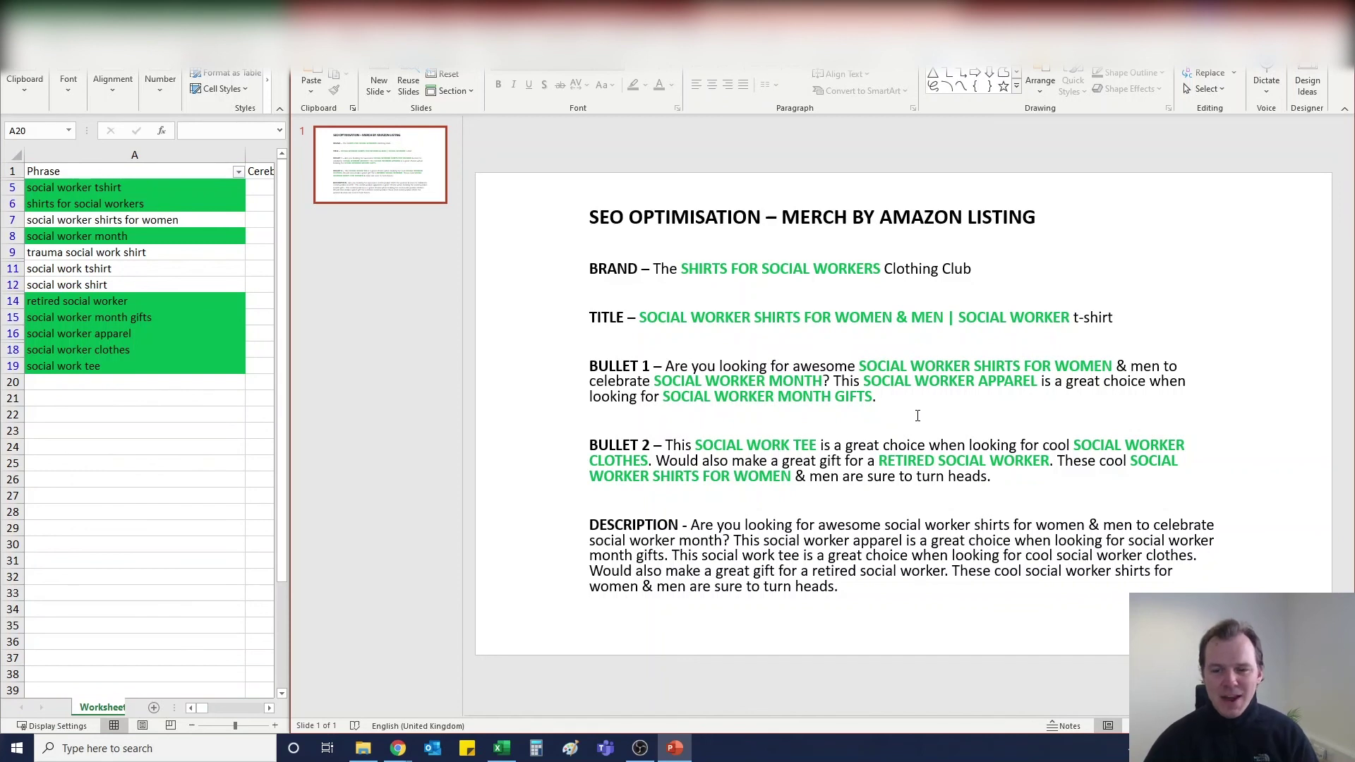